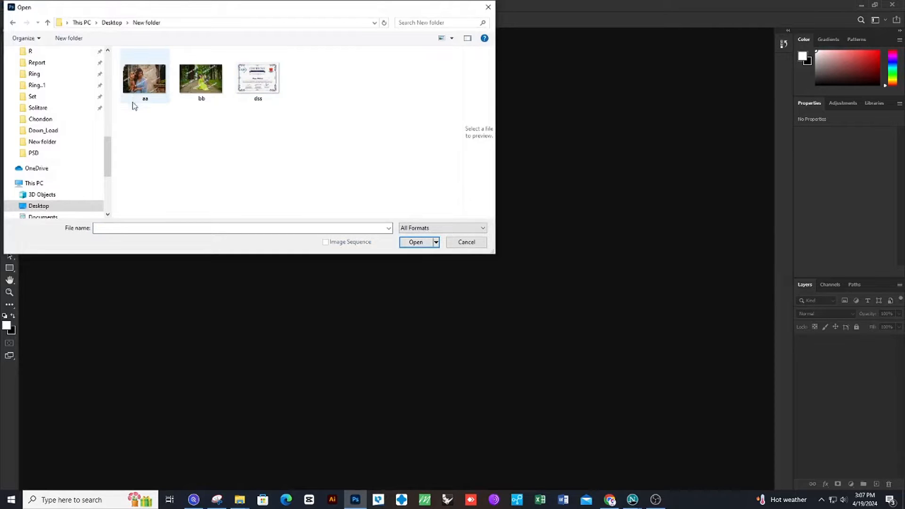
# Step: Open the photo bb from the New folder directory on the Desktop
pyautogui.click(196, 80)
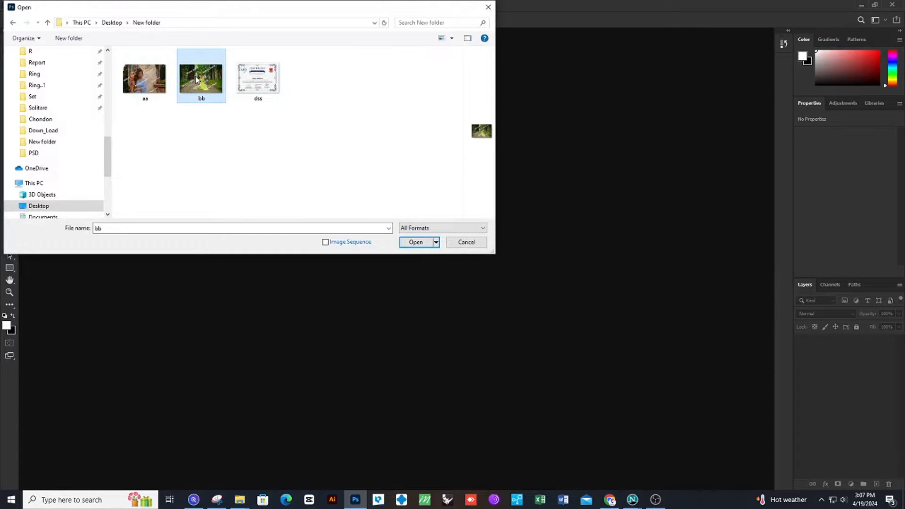
pyautogui.click(415, 241)
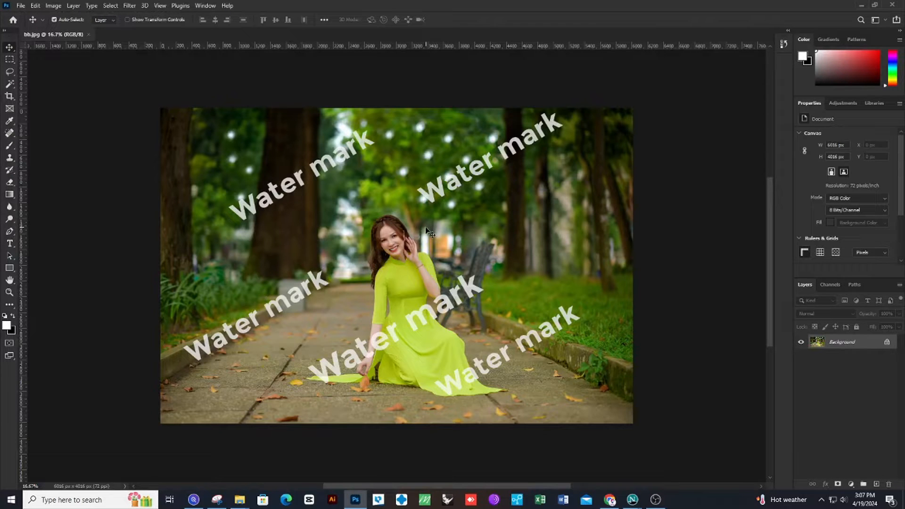
pyautogui.hotkey('ctrl', '+')
pyautogui.hotkey('ctrl', '-')
pyautogui.hotkey('ctrl', '-')
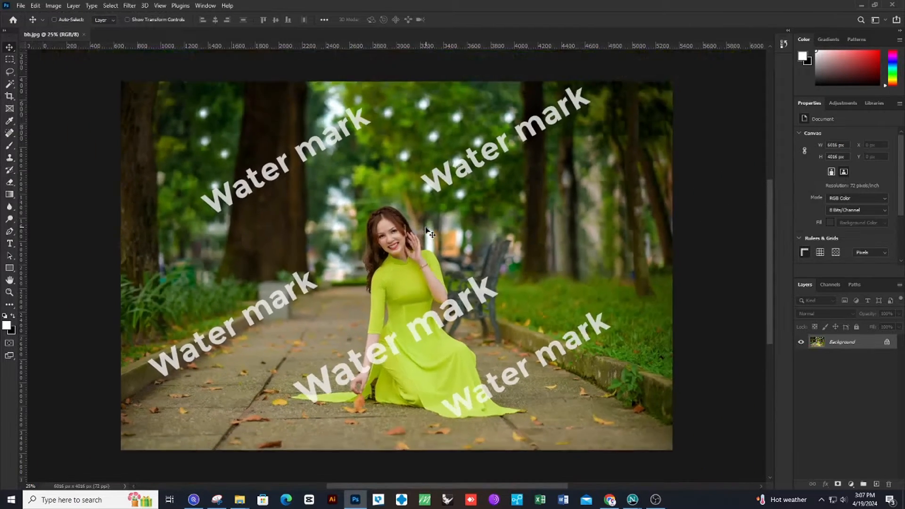
pyautogui.hotkey('ctrl', '+')
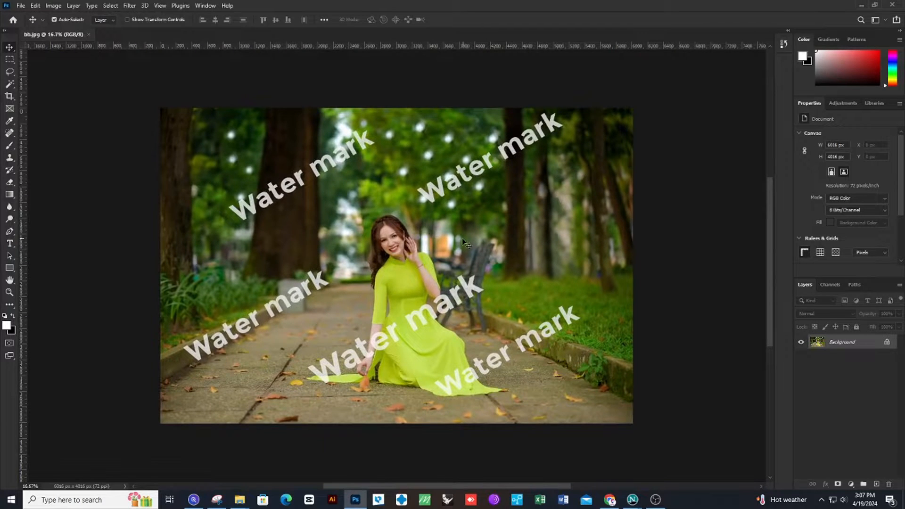
pyautogui.scroll(-3, 416, 233)
pyautogui.scroll(2, 416, 233)
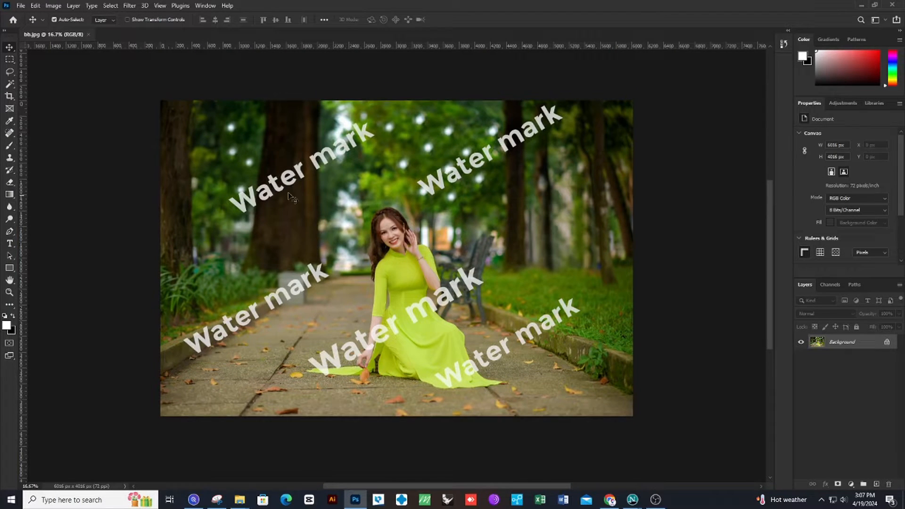
# Step: Switch to the Magic Wand tool
pyautogui.click(11, 83)
pyautogui.rightClick(16, 86)
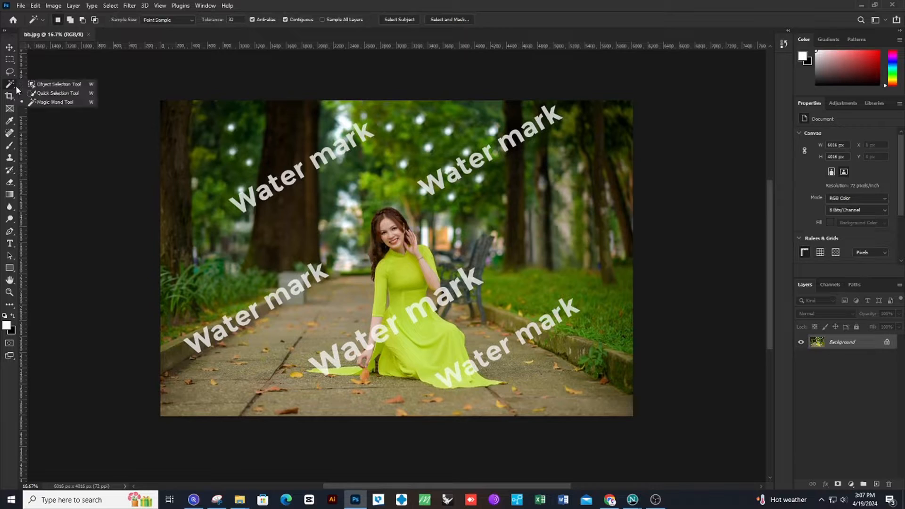
pyautogui.click(45, 83)
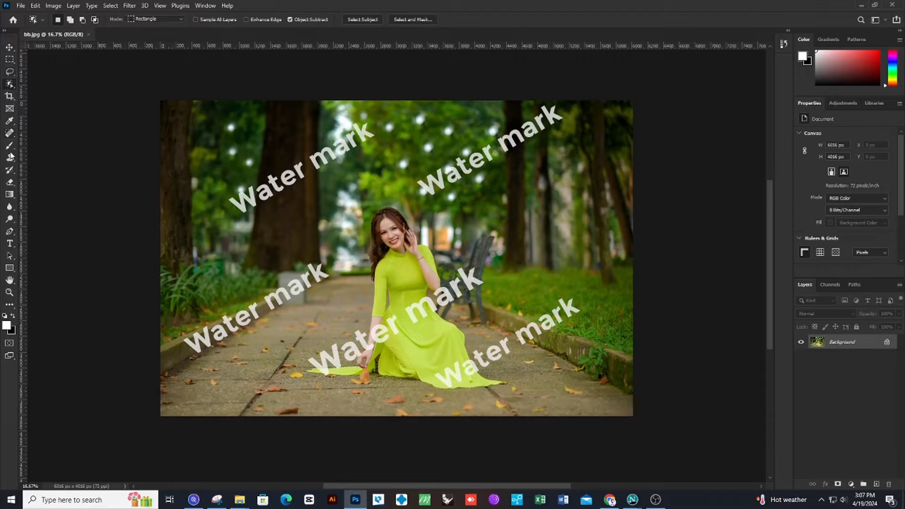
pyautogui.rightClick(14, 84)
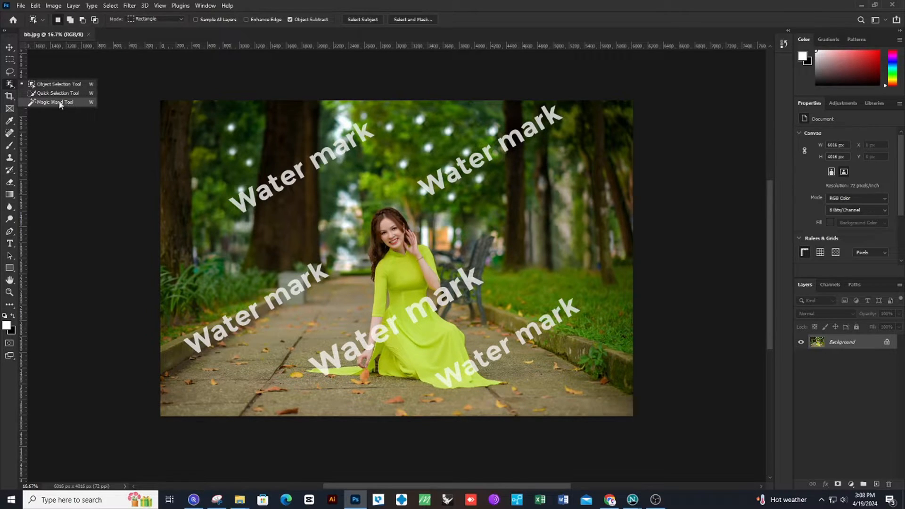
pyautogui.click(43, 102)
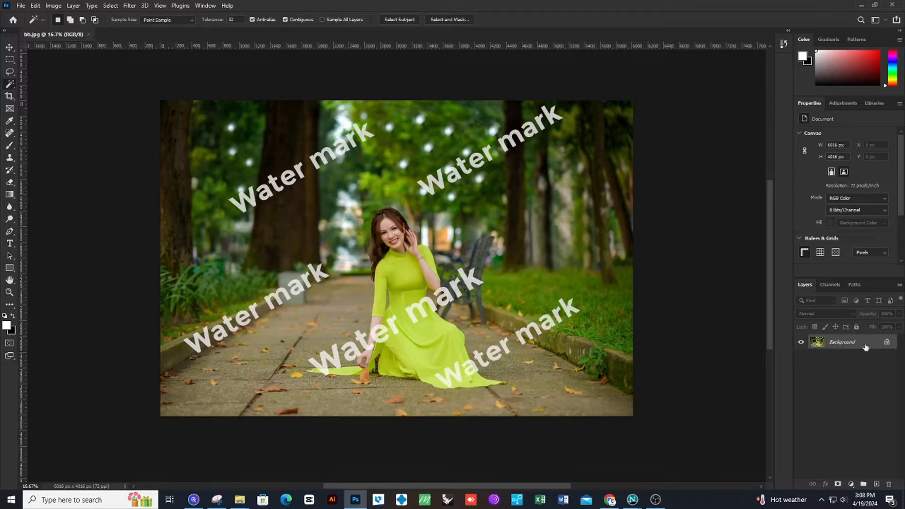
# Step: Unlock the Background layer, then duplicate it and hide the original beneath the copy
pyautogui.click(887, 344)
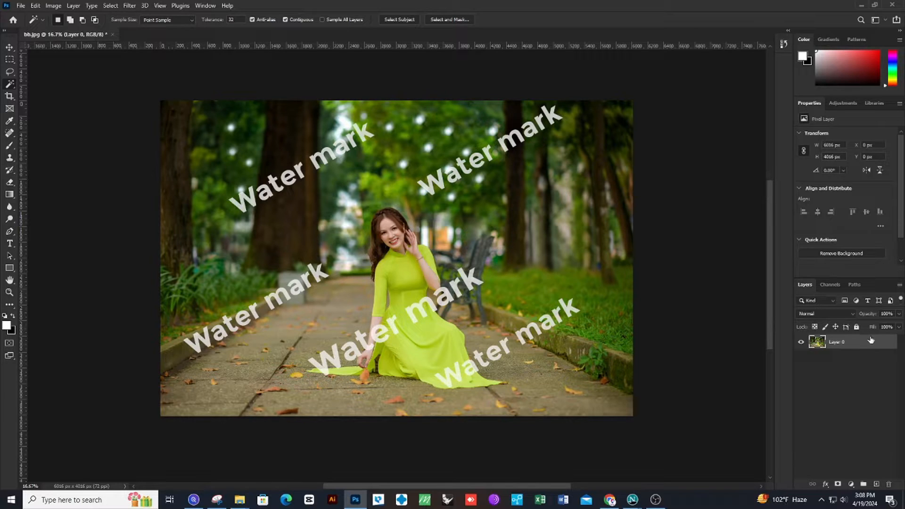
pyautogui.moveTo(853, 346); pyautogui.dragTo(876, 484)
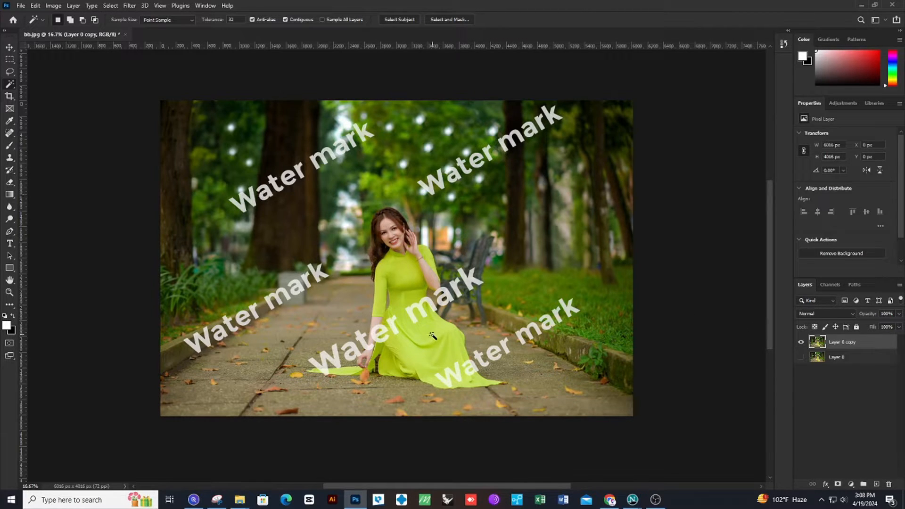
# Step: Select the letters of the watermark across the woman's dress on the layer copy with the Magic Wand
pyautogui.click(339, 360)
pyautogui.keyDown('shift'); pyautogui.click(358, 349); pyautogui.keyUp('shift')
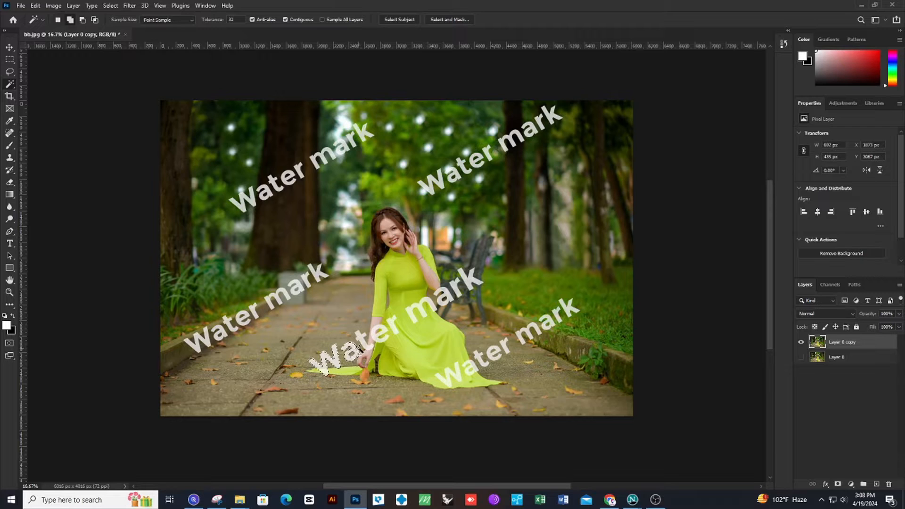
pyautogui.keyDown('shift'); pyautogui.click(360, 339); pyautogui.keyUp('shift')
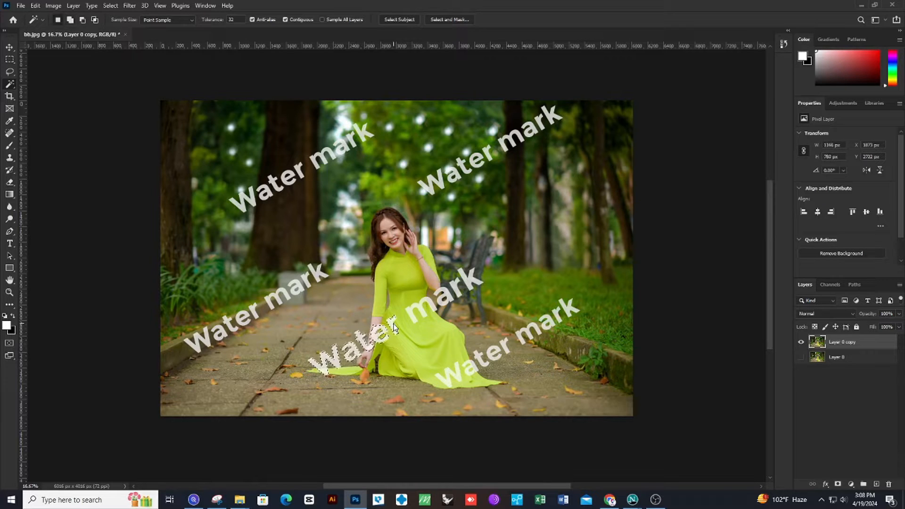
pyautogui.keyDown('shift'); pyautogui.click(420, 310); pyautogui.keyUp('shift')
pyautogui.keyDown('shift'); pyautogui.click(448, 295); pyautogui.keyUp('shift')
pyautogui.keyDown('shift'); pyautogui.click(464, 283); pyautogui.keyUp('shift')
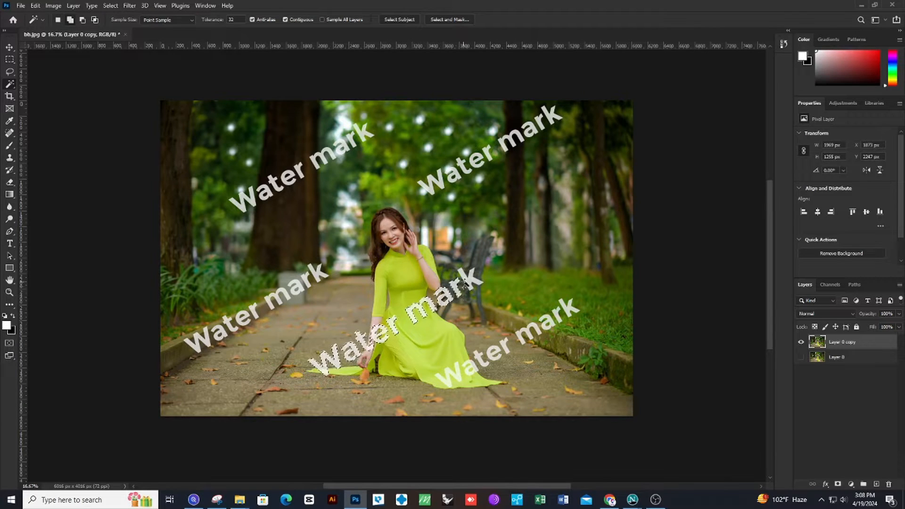
pyautogui.keyDown('shift'); pyautogui.click(475, 281); pyautogui.keyUp('shift')
# Step: Add the letters of the lower-right watermark in the photo to the Magic Wand selection
pyautogui.keyDown('shift'); pyautogui.click(570, 309); pyautogui.keyUp('shift')
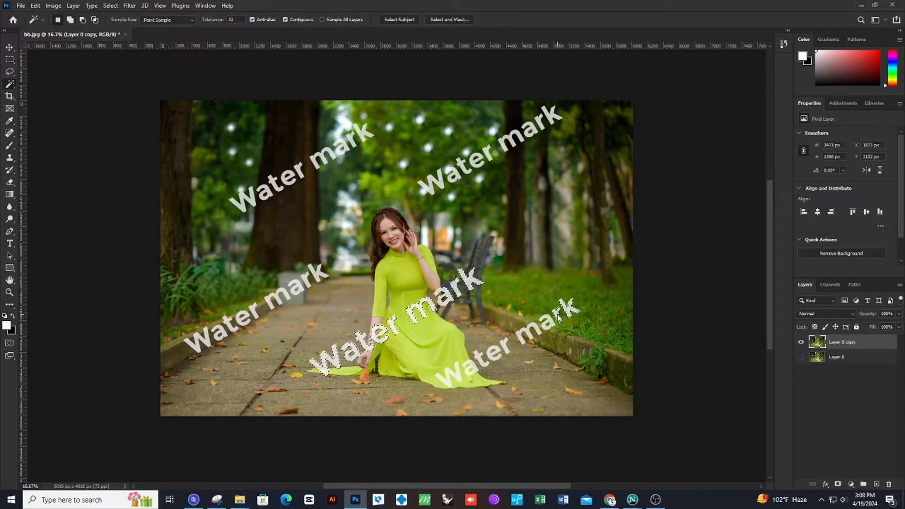
pyautogui.click(500, 356)
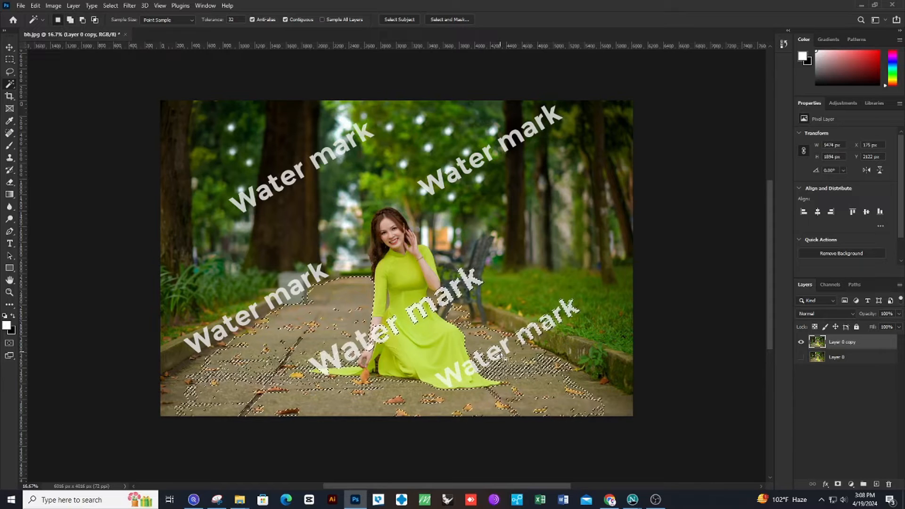
pyautogui.hotkey('ctrl', 'd')
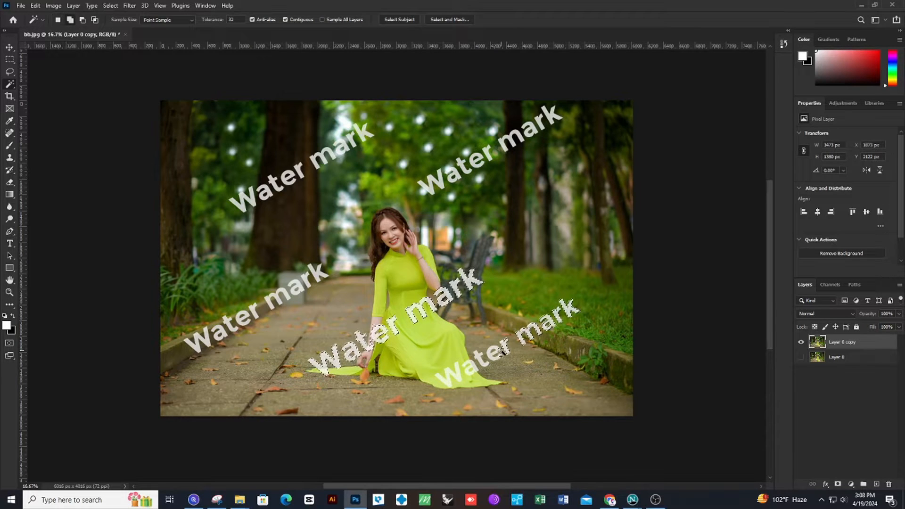
pyautogui.hotkey('shift', '+')
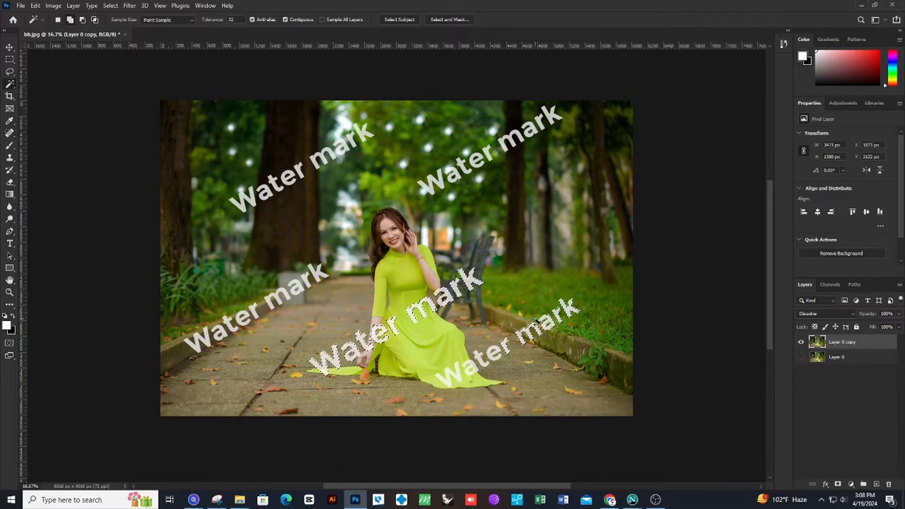
pyautogui.hotkey('ctrl', '+')
pyautogui.scroll(-3, 537, 320)
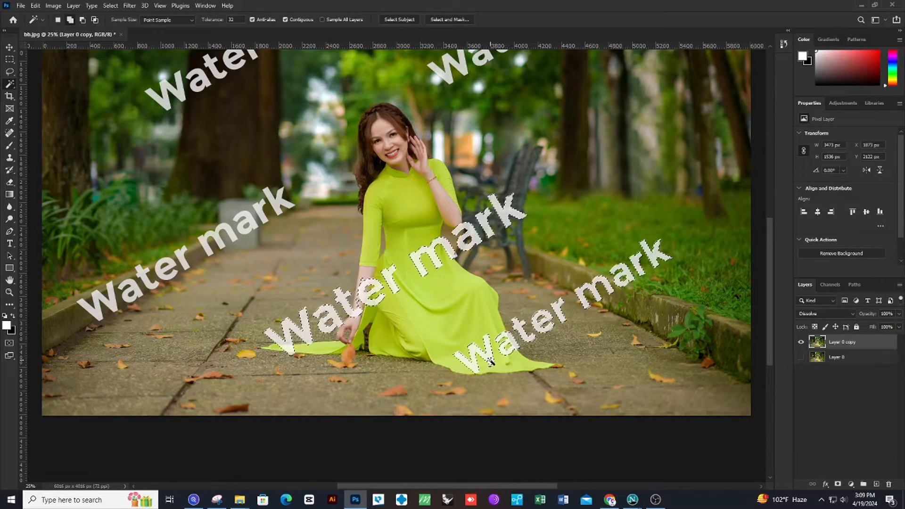
# Step: Add the letters of the lower-left watermark over the path's edge to the Magic Wand selection
pyautogui.scroll(2, 337, 277)
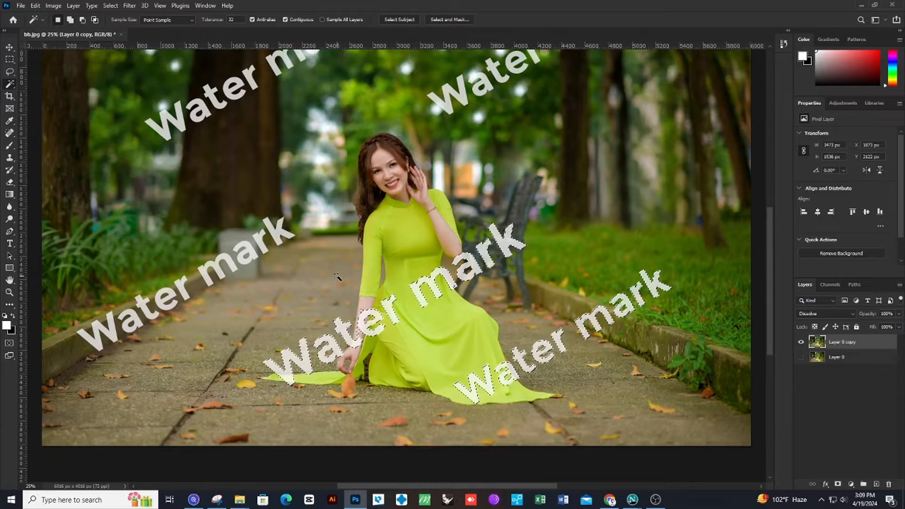
pyautogui.scroll(1, 337, 276)
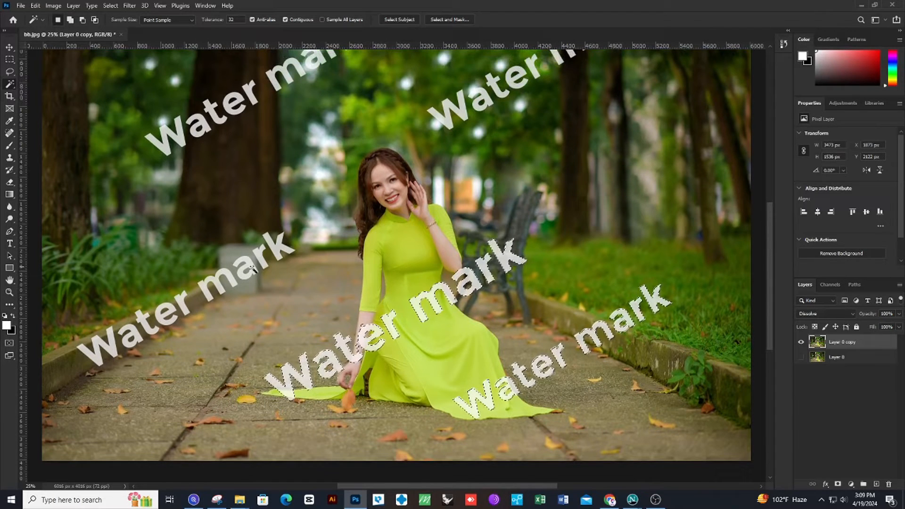
pyautogui.keyDown('shift'); pyautogui.click(279, 251); pyautogui.keyUp('shift')
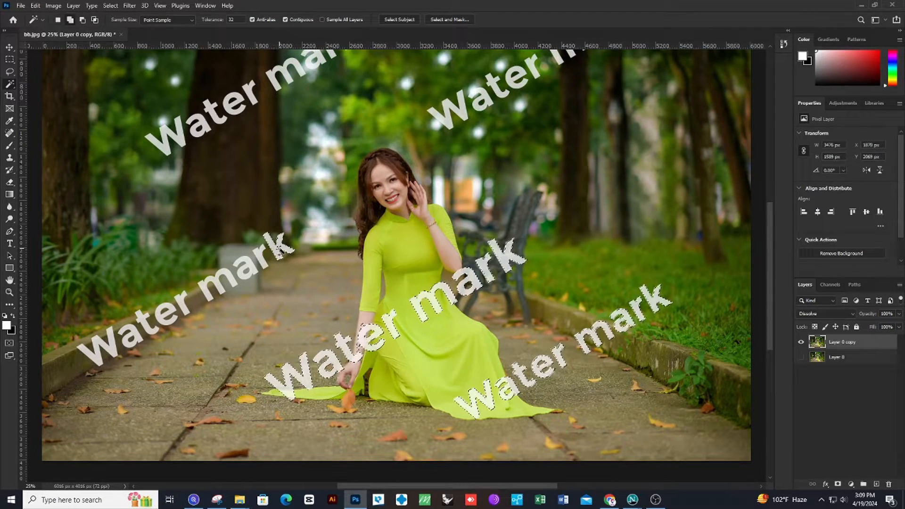
pyautogui.keyDown('shift'); pyautogui.click(258, 258); pyautogui.keyUp('shift')
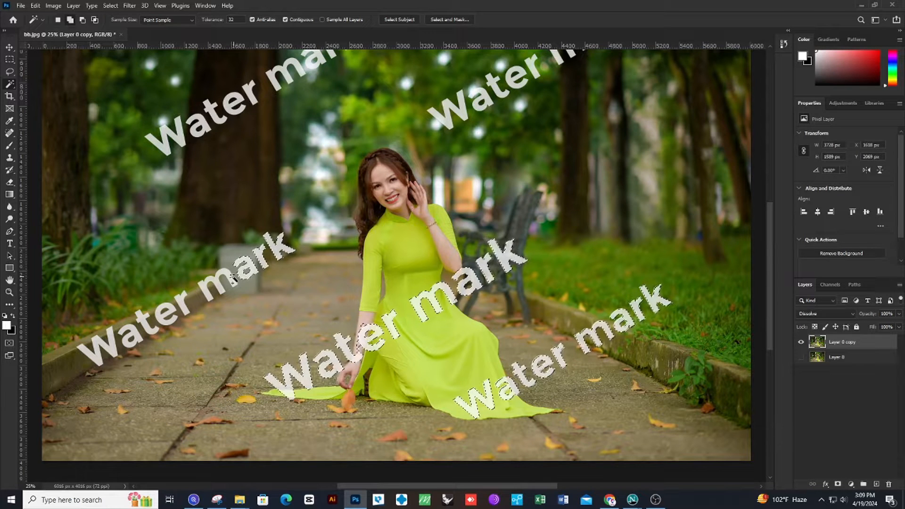
pyautogui.keyDown('shift'); pyautogui.click(219, 289); pyautogui.keyUp('shift')
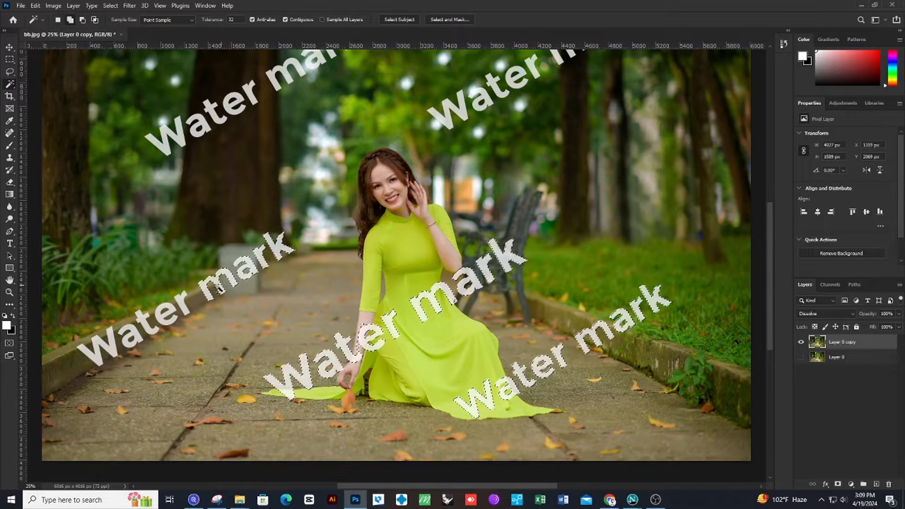
pyautogui.keyDown('shift'); pyautogui.click(174, 310); pyautogui.keyUp('shift')
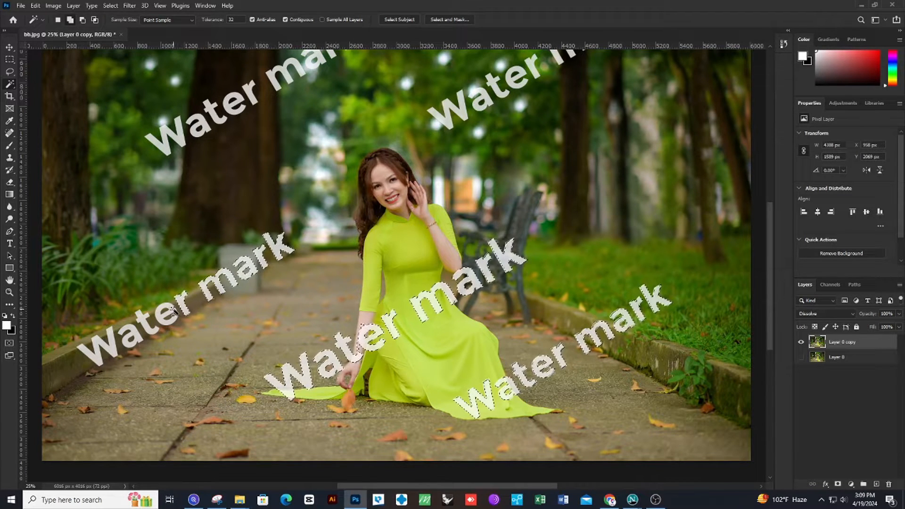
pyautogui.keyDown('shift'); pyautogui.click(140, 323); pyautogui.keyUp('shift')
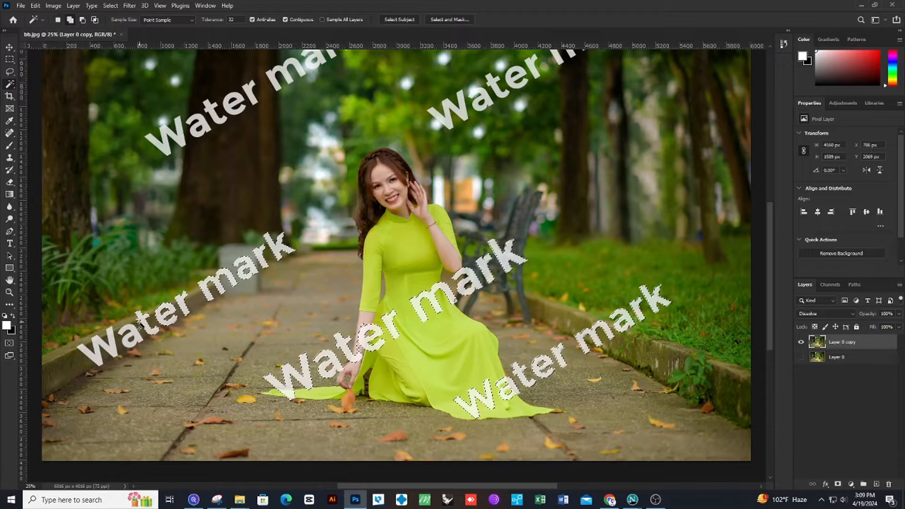
pyautogui.keyDown('shift'); pyautogui.click(113, 349); pyautogui.keyUp('shift')
# Step: Add the letters of the upper-right watermark over the trees to the Magic Wand selection
pyautogui.scroll(4, 461, 253)
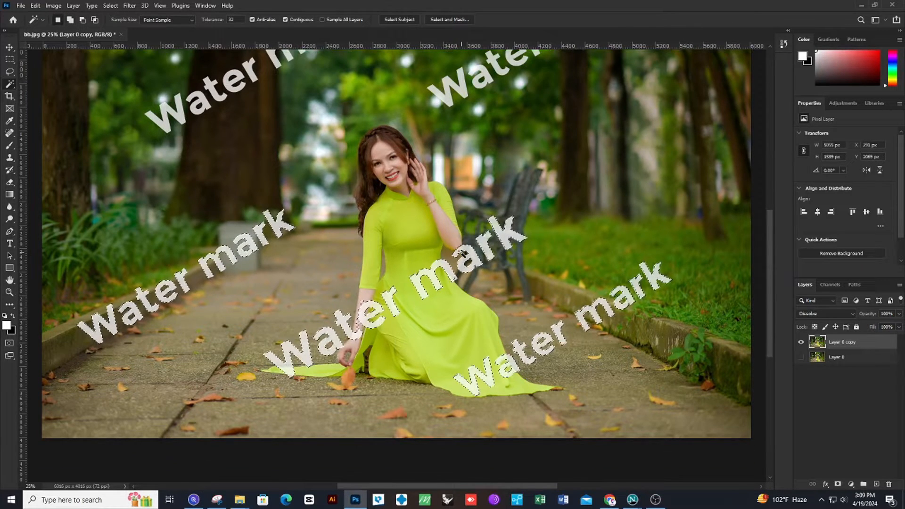
pyautogui.scroll(1, 461, 252)
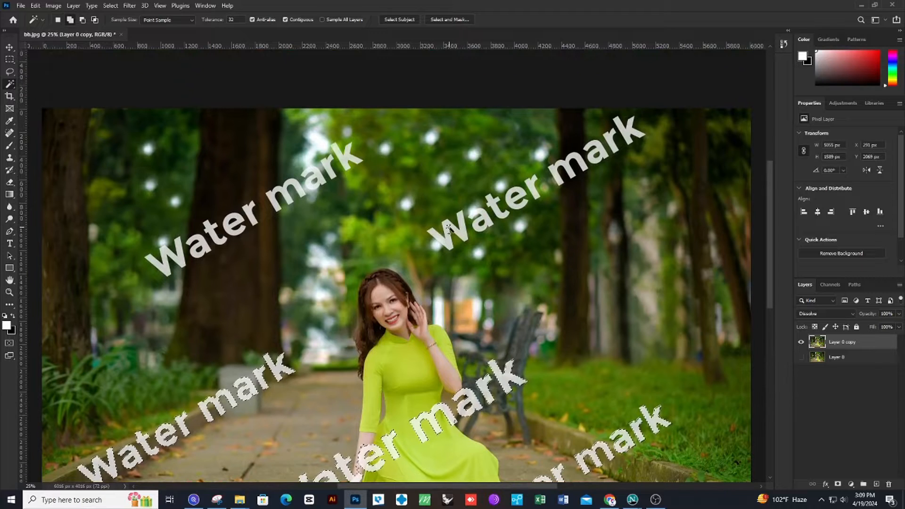
pyautogui.keyDown('shift'); pyautogui.click(448, 229); pyautogui.keyUp('shift')
pyautogui.keyDown('shift'); pyautogui.click(463, 227); pyautogui.keyUp('shift')
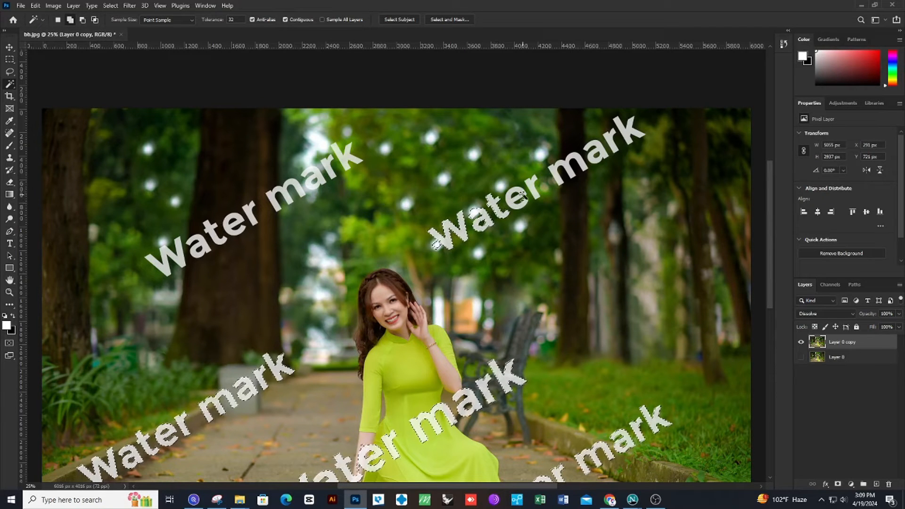
pyautogui.keyDown('shift'); pyautogui.click(566, 167); pyautogui.keyUp('shift')
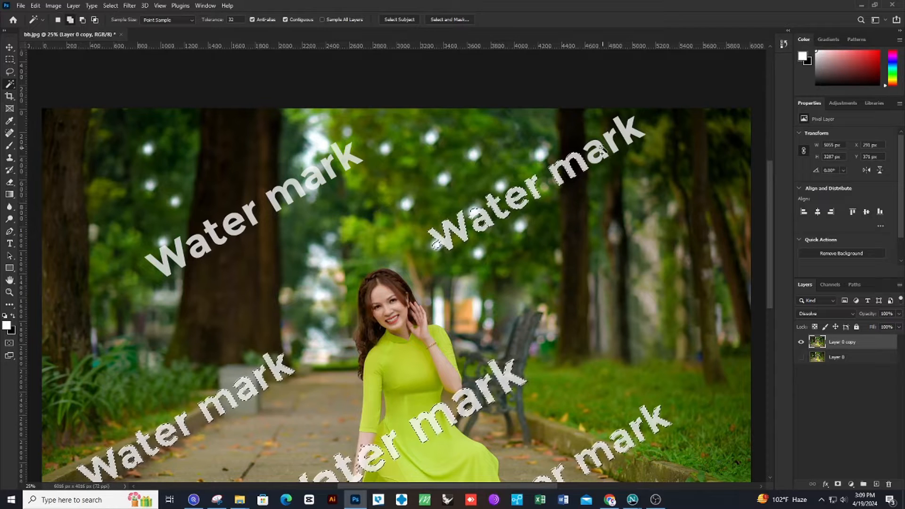
pyautogui.keyDown('shift'); pyautogui.click(612, 139); pyautogui.keyUp('shift')
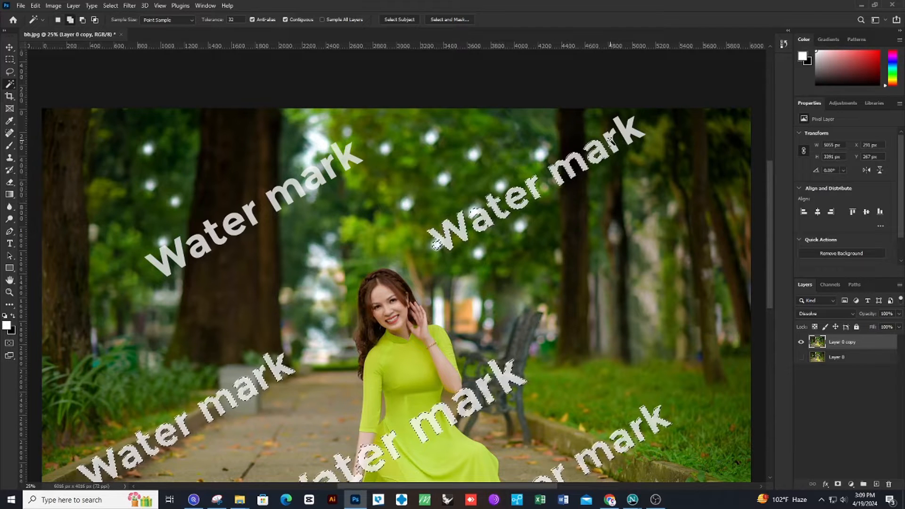
pyautogui.keyDown('shift'); pyautogui.click(630, 132); pyautogui.keyUp('shift')
# Step: Add the letters of the upper-left watermark over the tree trunk to the Magic Wand selection
pyautogui.keyDown('shift'); pyautogui.click(344, 162); pyautogui.keyUp('shift')
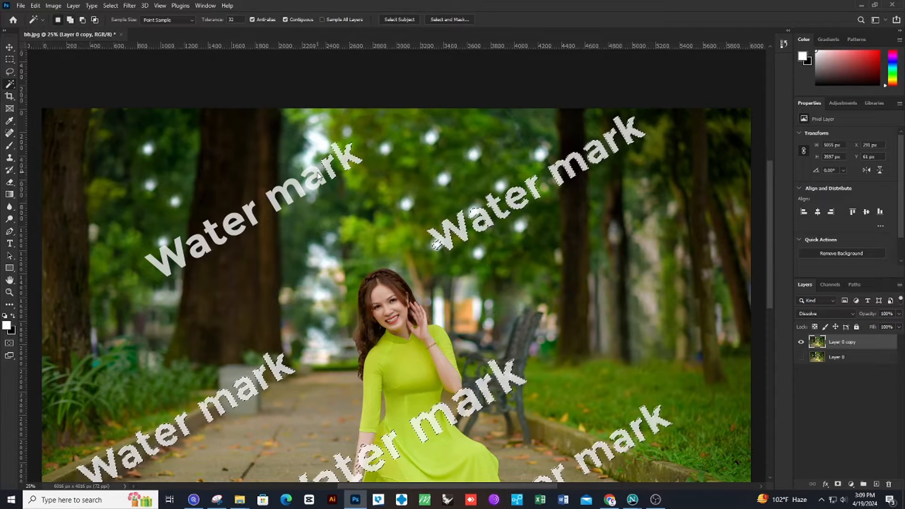
pyautogui.keyDown('shift'); pyautogui.click(310, 185); pyautogui.keyUp('shift')
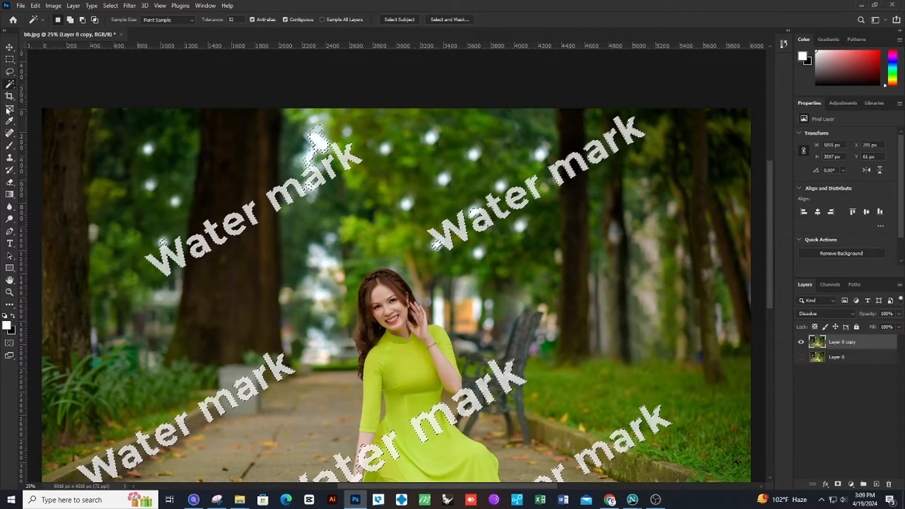
pyautogui.click(9, 71)
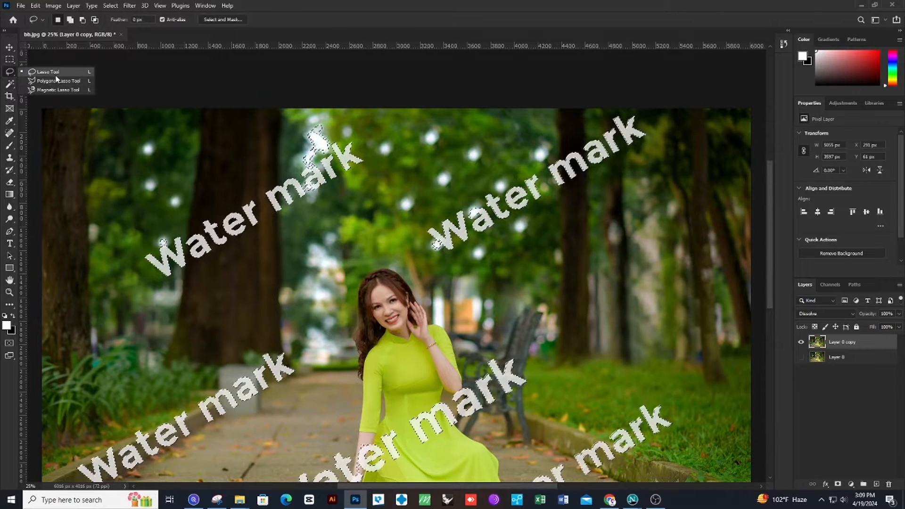
pyautogui.click(10, 84)
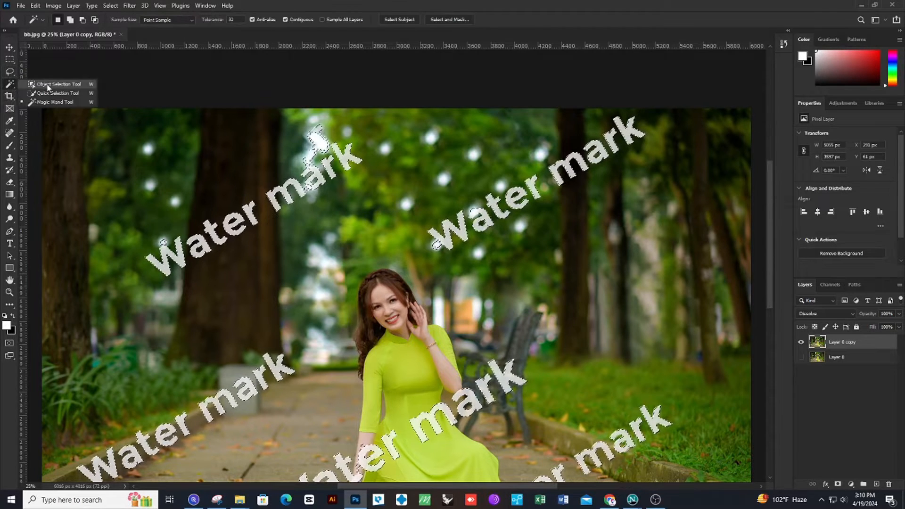
# Step: Try to subtract the stray bright patch beside the upper-left watermark from the selection with the Object Selection and Quick Selection tools
pyautogui.click(40, 85)
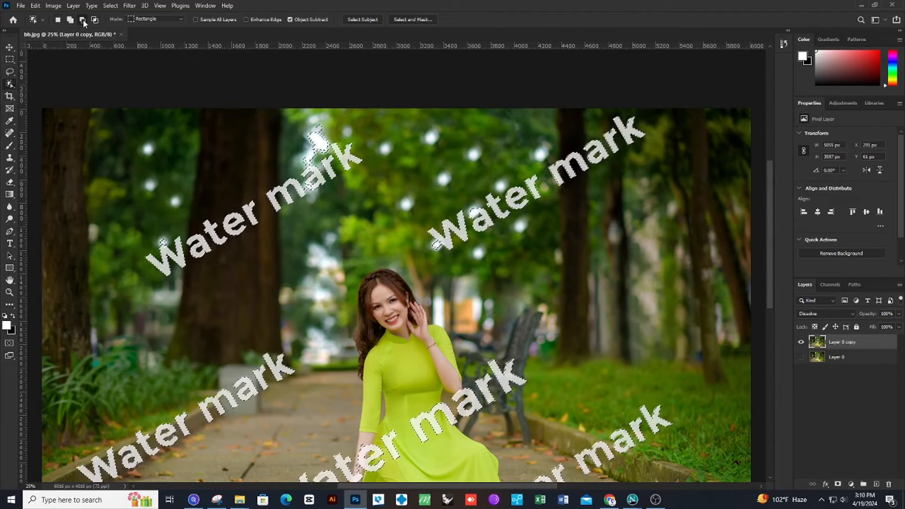
pyautogui.click(69, 19)
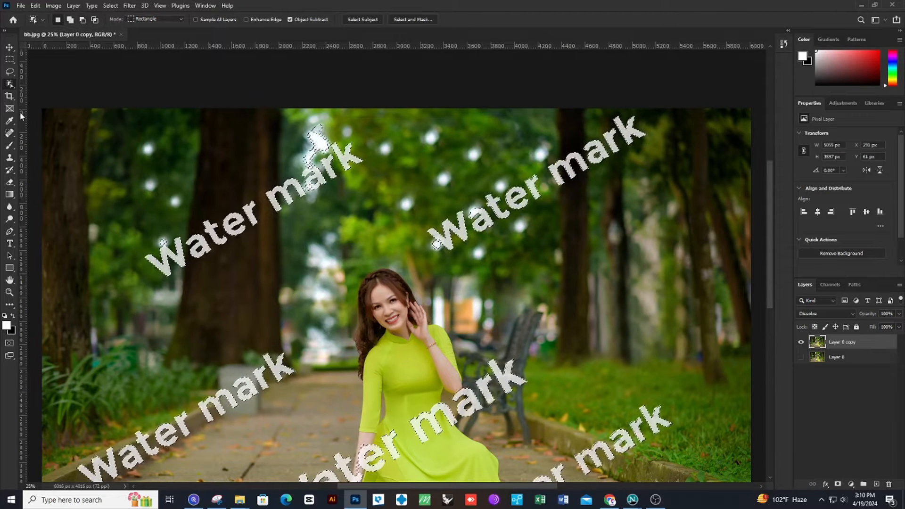
pyautogui.rightClick(10, 84)
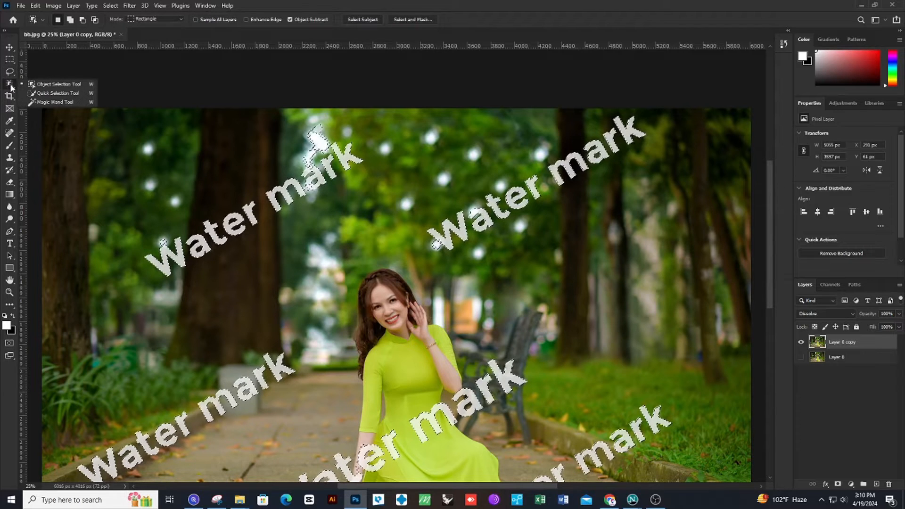
pyautogui.click(53, 93)
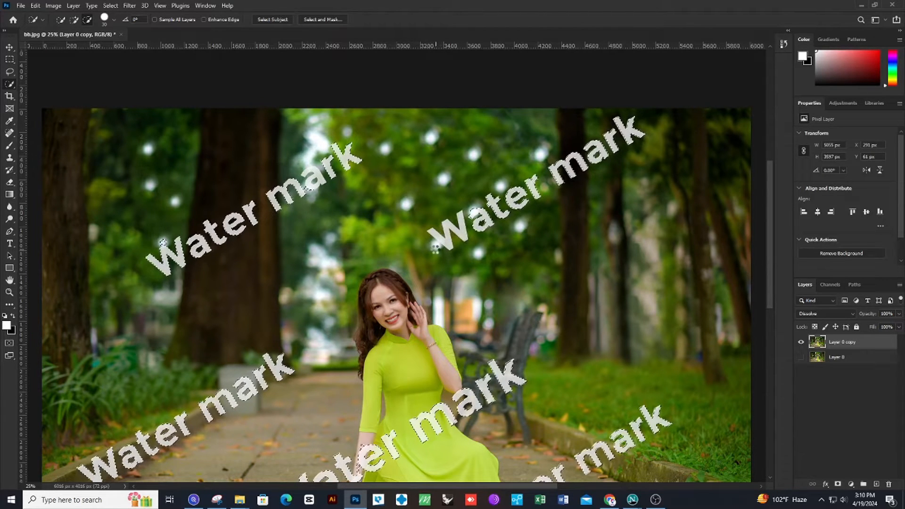
# Step: Switch back to the Magic Wand and add the W of the upper-right watermark to the selection
pyautogui.rightClick(9, 87)
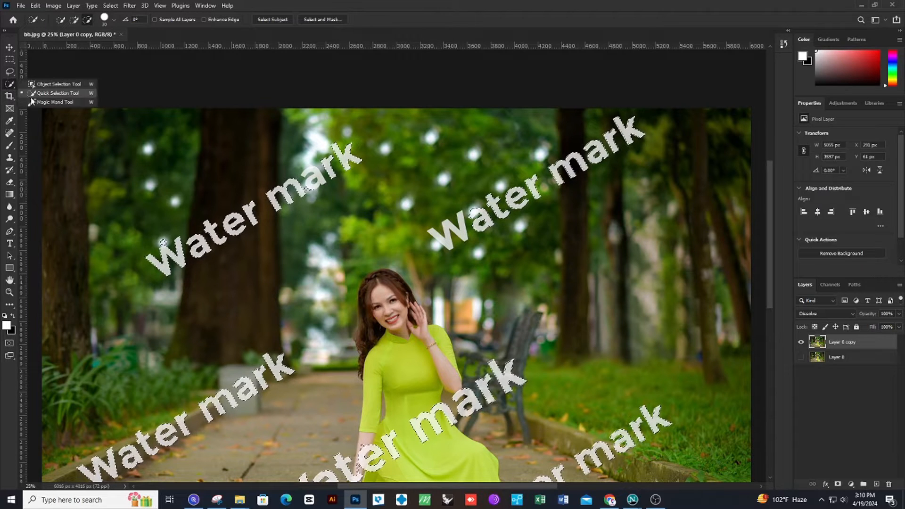
pyautogui.click(42, 104)
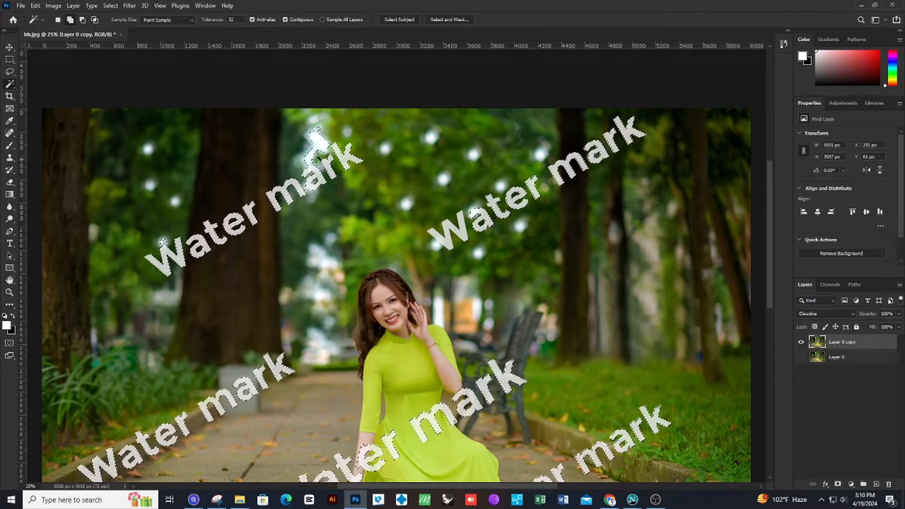
pyautogui.click(453, 230)
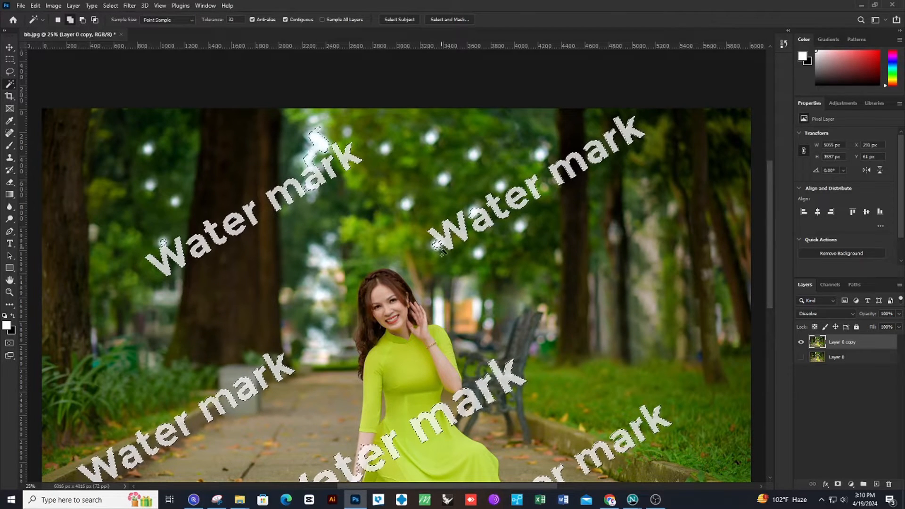
# Step: Fill all the selected watermark text on Layer 0 copy using Content-Aware contents with Normal blending
pyautogui.hotkey('ctrl', '-')
pyautogui.hotkey('ctrl', '-')
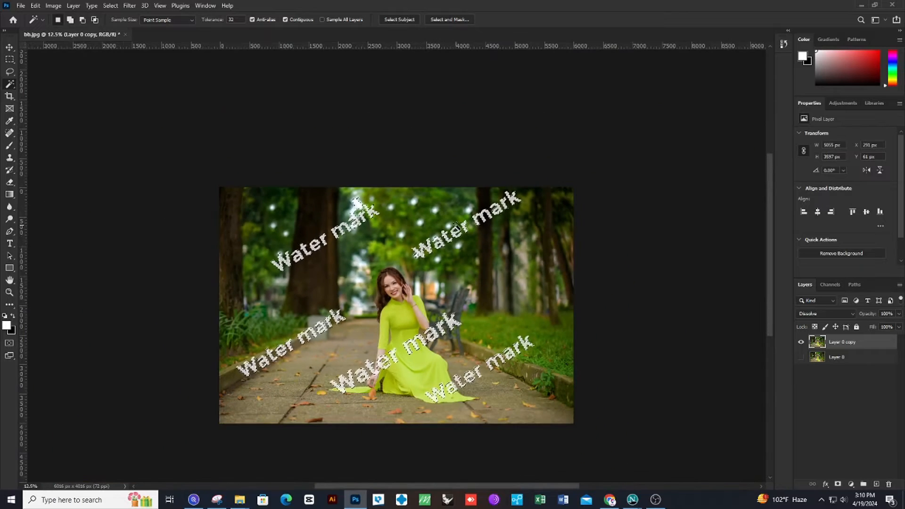
pyautogui.scroll(-1, 536, 266)
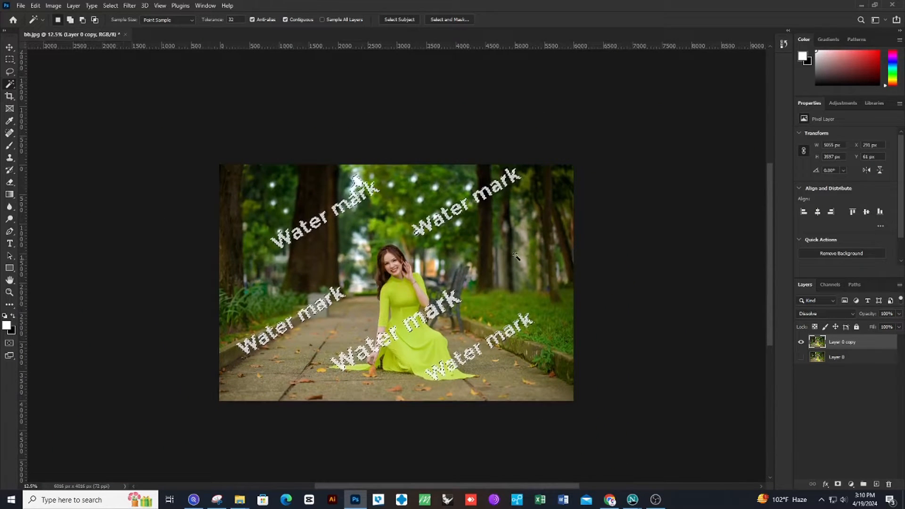
pyautogui.click(10, 47)
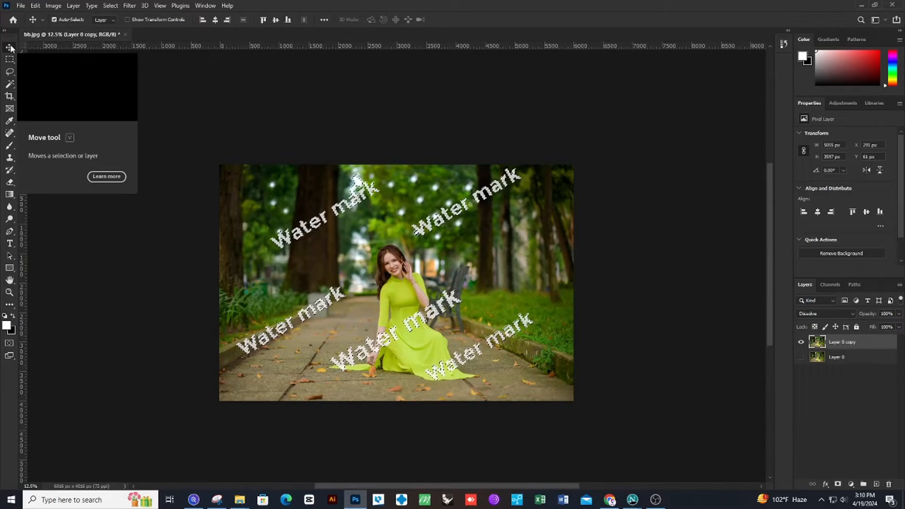
pyautogui.click(34, 6)
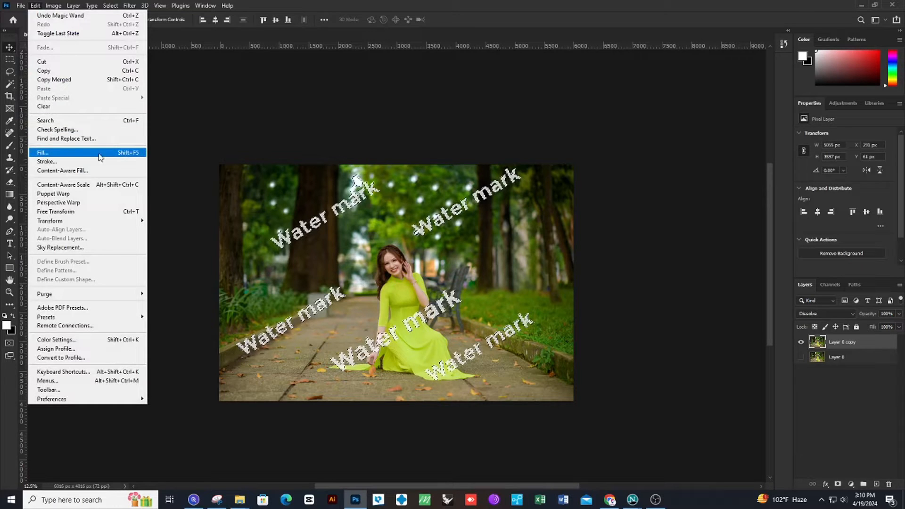
pyautogui.click(84, 156)
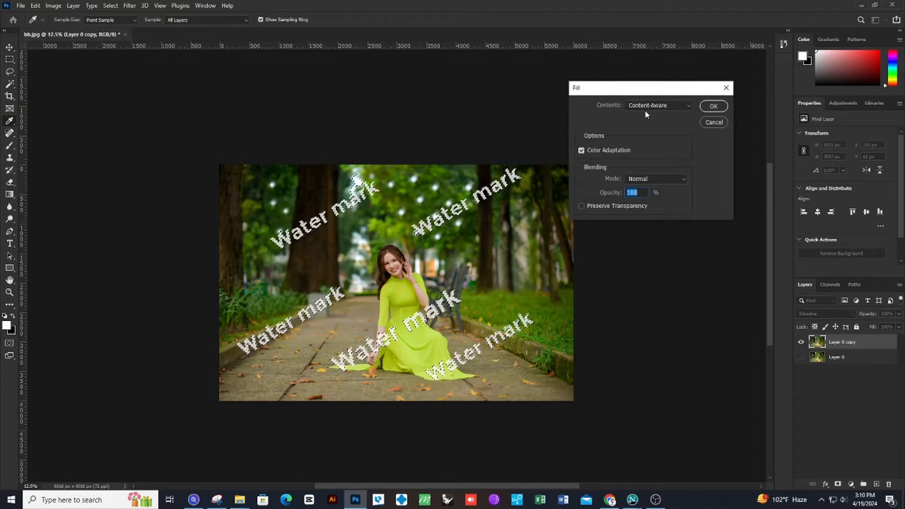
pyautogui.moveTo(666, 93); pyautogui.dragTo(730, 65)
pyautogui.click(741, 75)
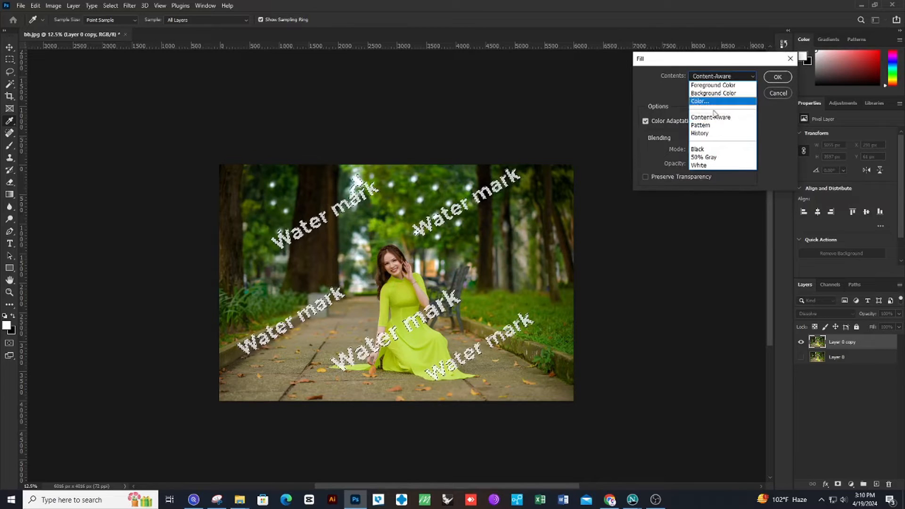
pyautogui.click(729, 119)
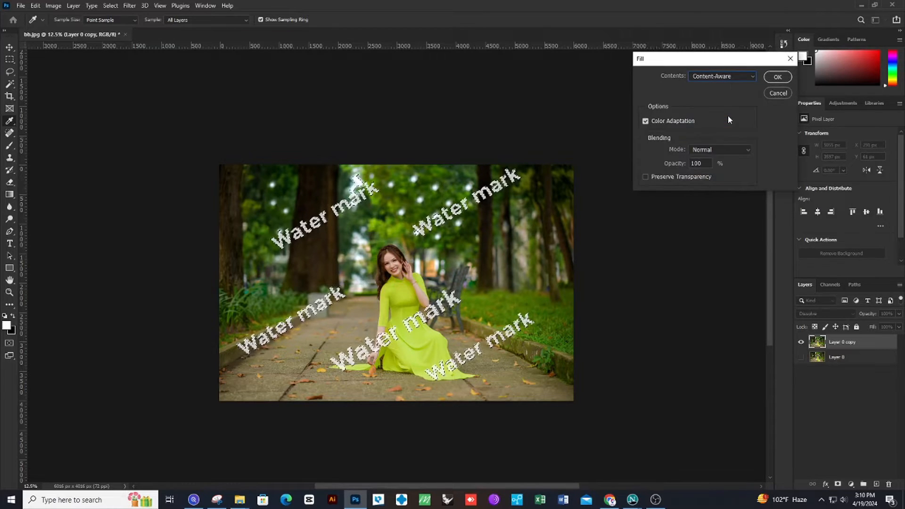
pyautogui.click(730, 148)
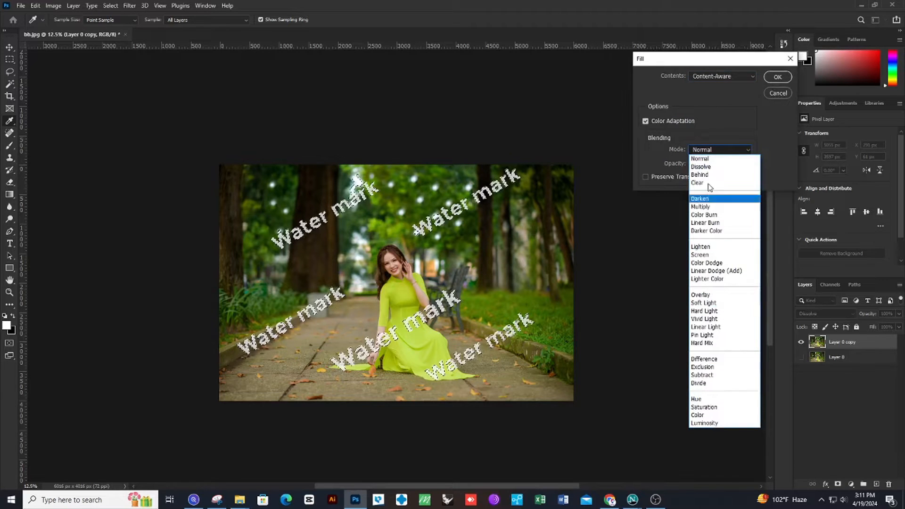
pyautogui.click(705, 159)
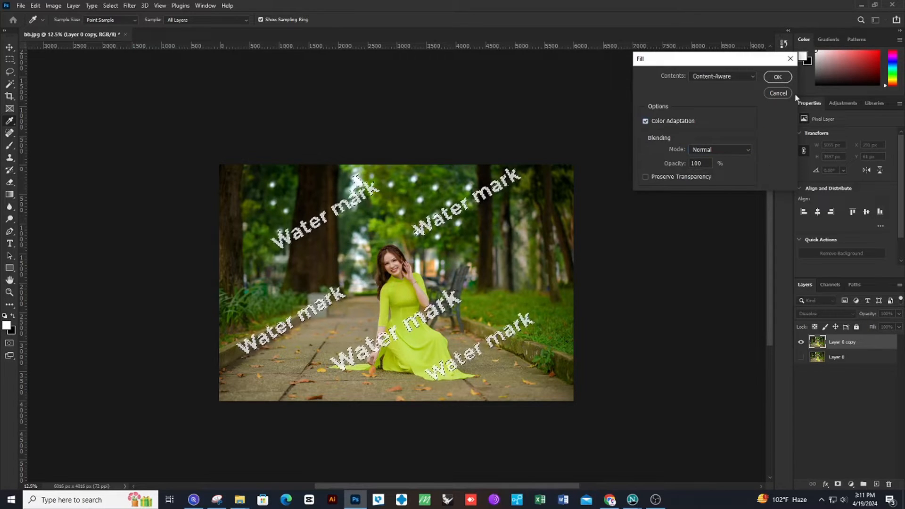
pyautogui.click(777, 78)
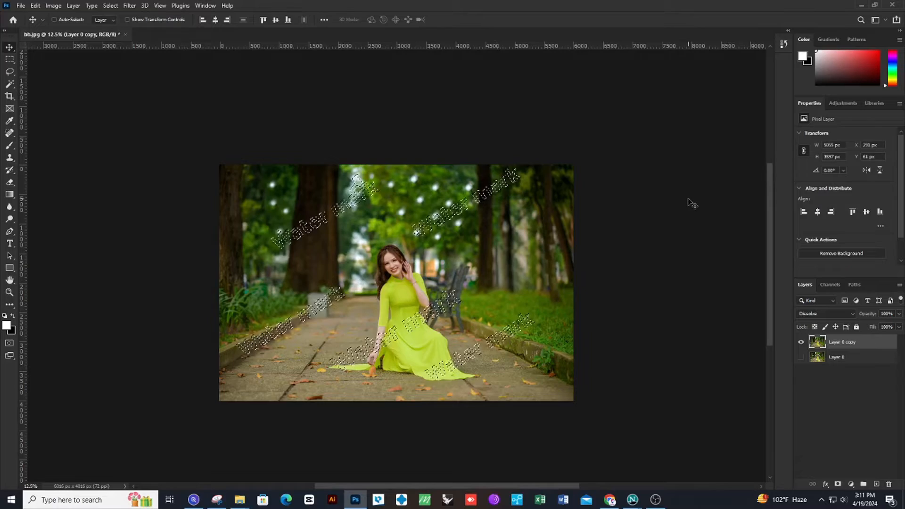
# Step: Deselect the filled watermark areas after checking them across the photo
pyautogui.hotkey('ctrl', '+')
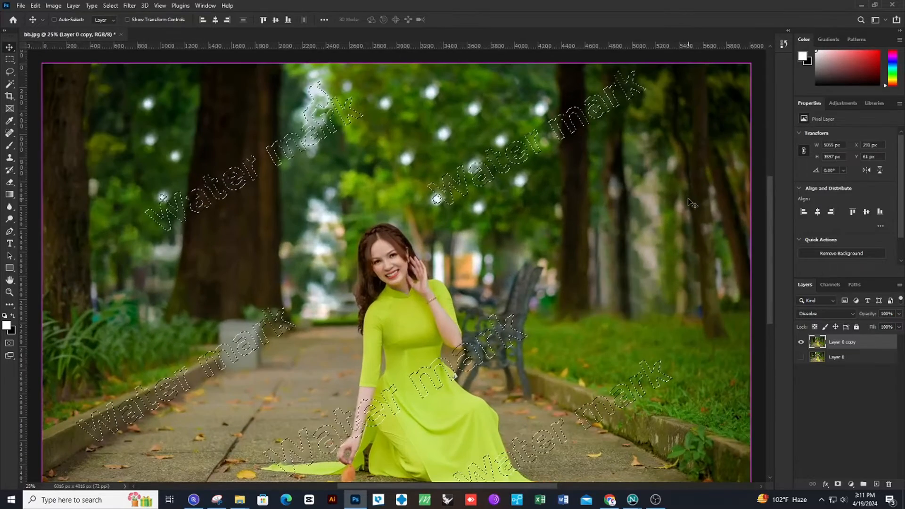
pyautogui.hotkey('ctrl', '-')
pyautogui.hotkey('ctrl', '-')
pyautogui.hotkey('ctrl', '+')
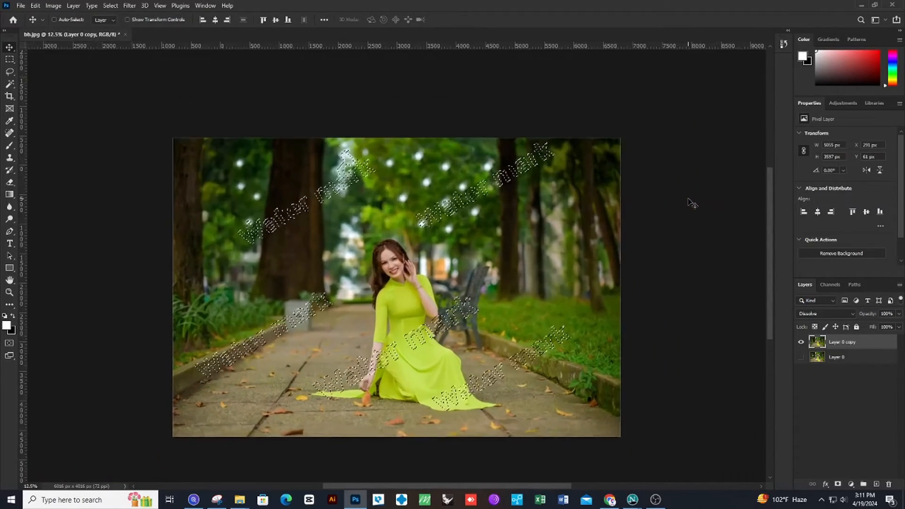
pyautogui.hotkey('ctrl', '+')
pyautogui.hotkey('ctrl', '-')
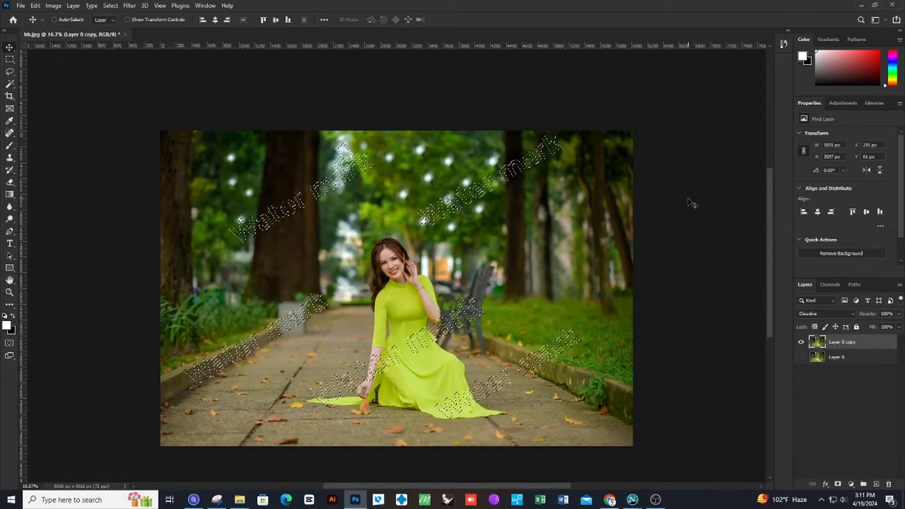
pyautogui.hotkey('ctrl', '+')
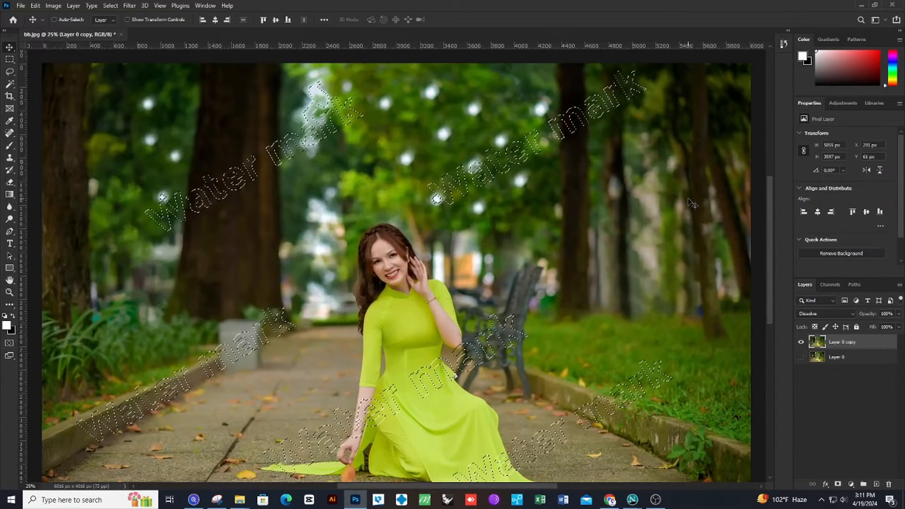
pyautogui.hotkey('ctrl', '-')
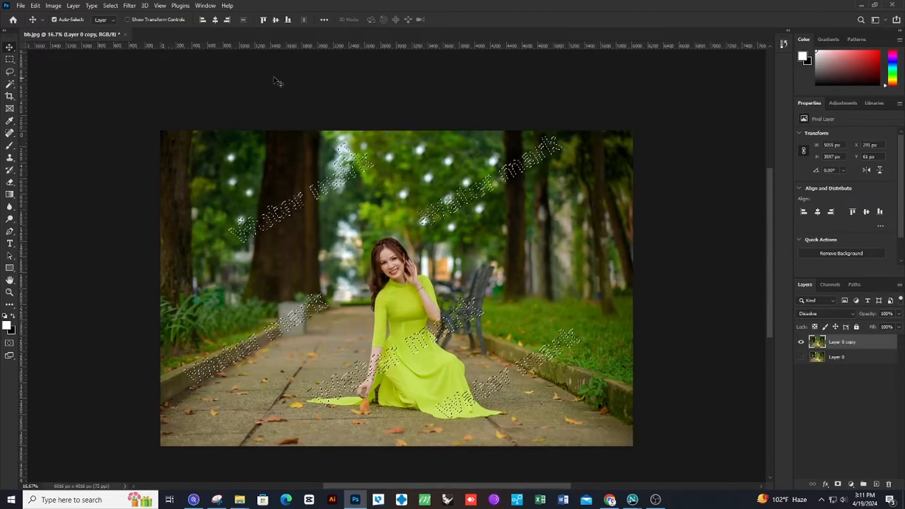
pyautogui.click(110, 5)
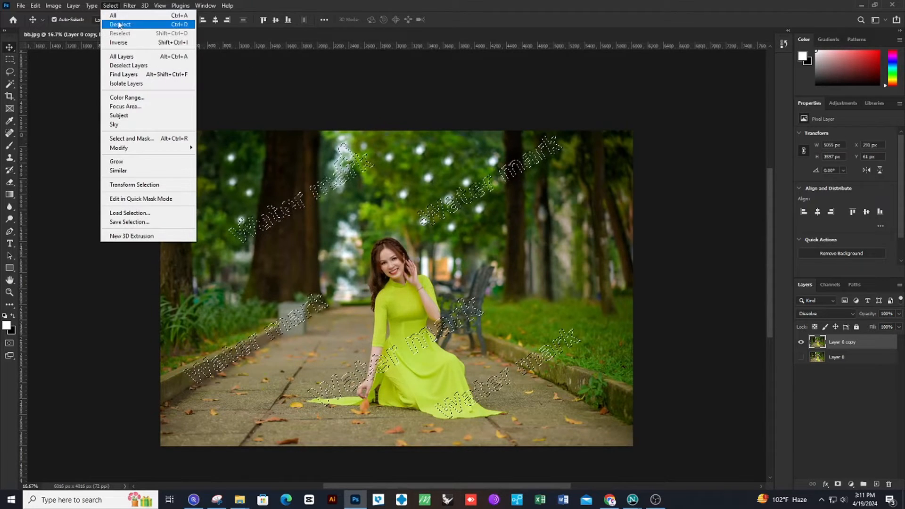
pyautogui.click(121, 25)
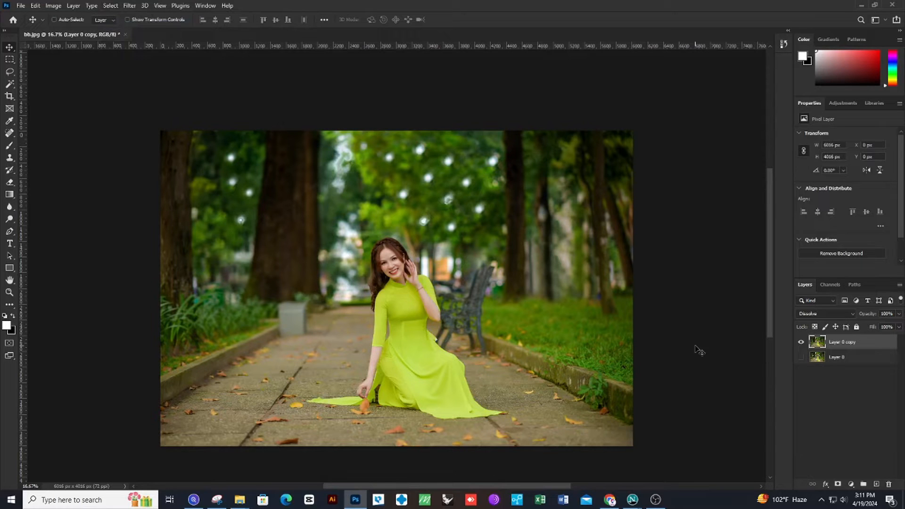
# Step: Examine the retouched dress, bench, path and trees up close and in full view for leftover watermark traces
pyautogui.hotkey('ctrl', '+')
pyautogui.scroll(-3, 585, 306)
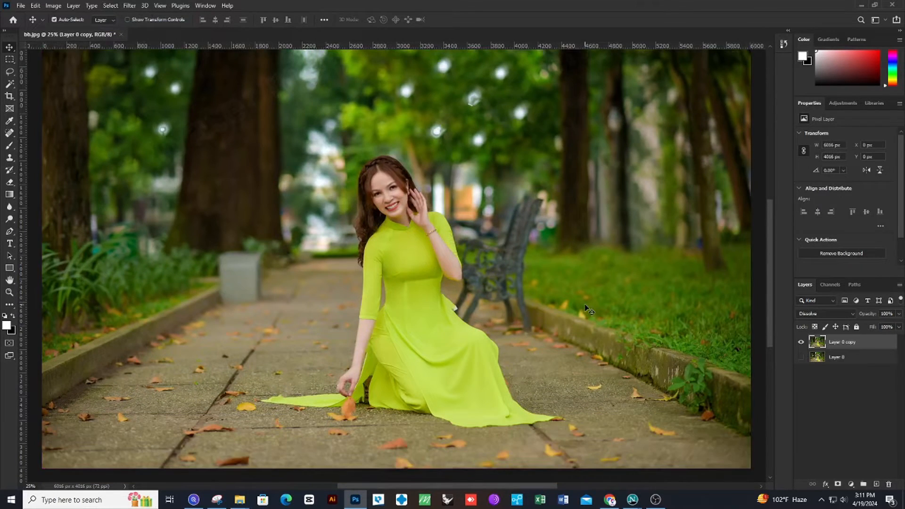
pyautogui.hotkey('ctrl', '+')
pyautogui.hotkey('ctrl', '+')
pyautogui.hotkey('ctrl', '+')
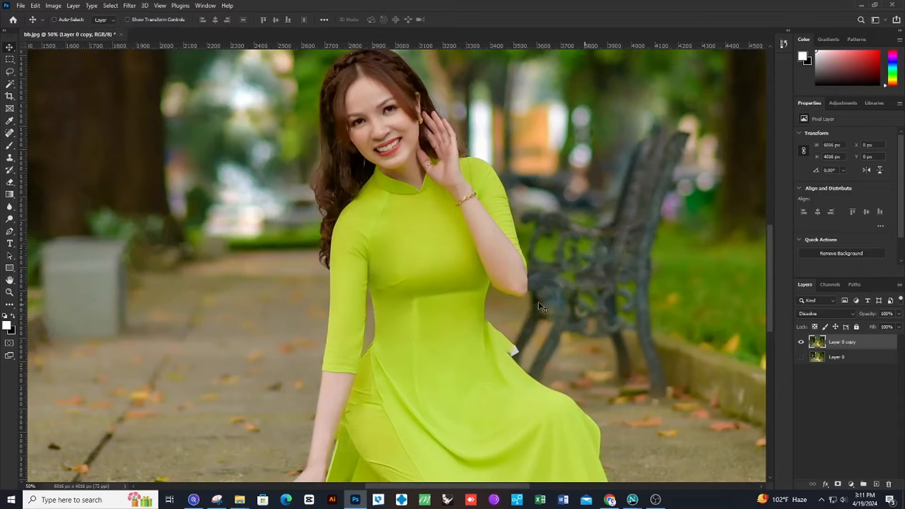
pyautogui.scroll(-2, 531, 312)
pyautogui.hotkey('ctrl', '-')
pyautogui.hotkey('ctrl', '-')
pyautogui.hotkey('ctrl', '-')
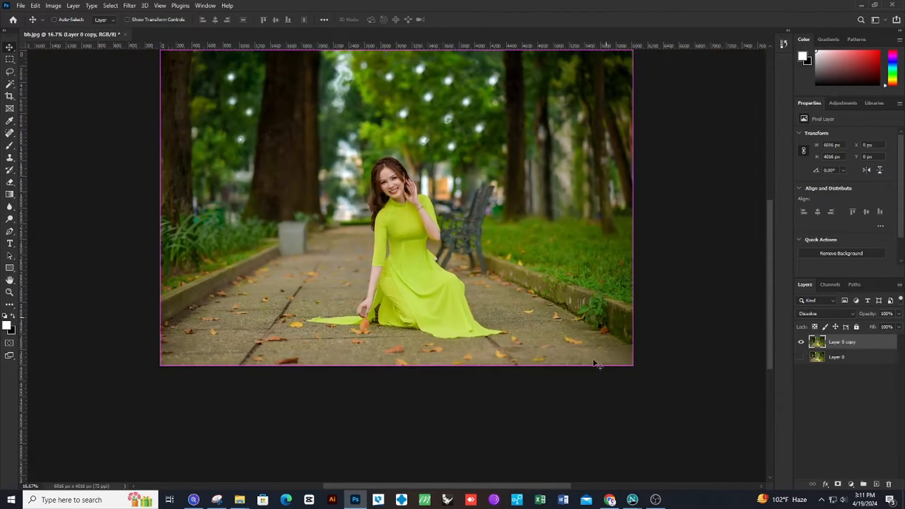
pyautogui.scroll(1, 596, 364)
pyautogui.scroll(2, 596, 364)
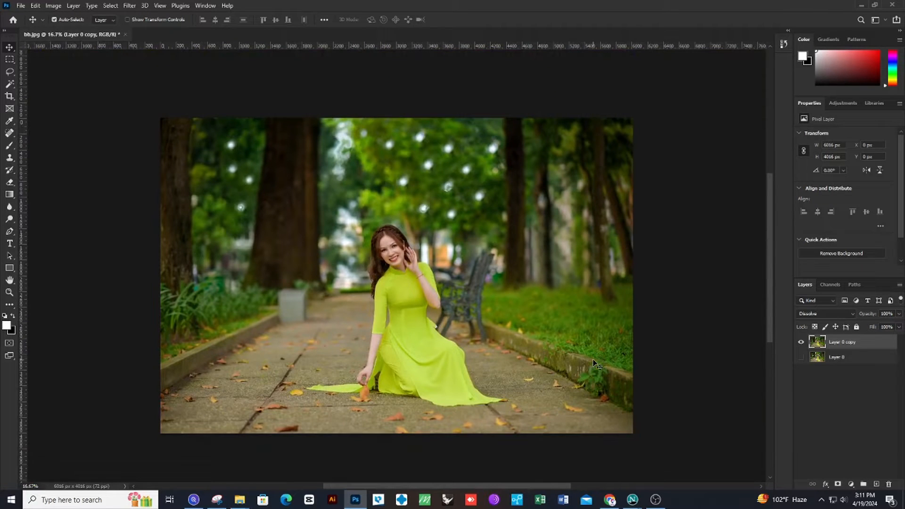
# Step: Show the original Layer 0 and toggle the visibility of Layer 0 copy to compare the photo before and after
pyautogui.click(801, 342)
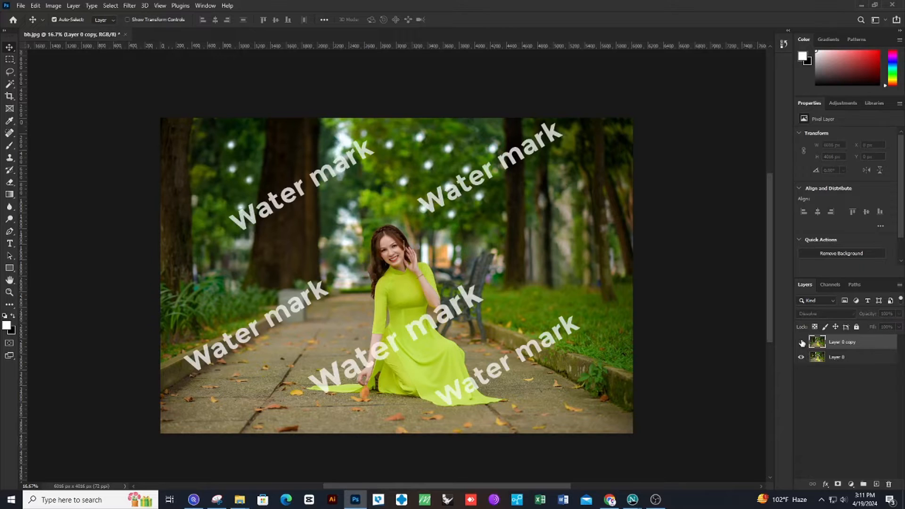
pyautogui.click(801, 342)
pyautogui.click(801, 343)
pyautogui.click(801, 343)
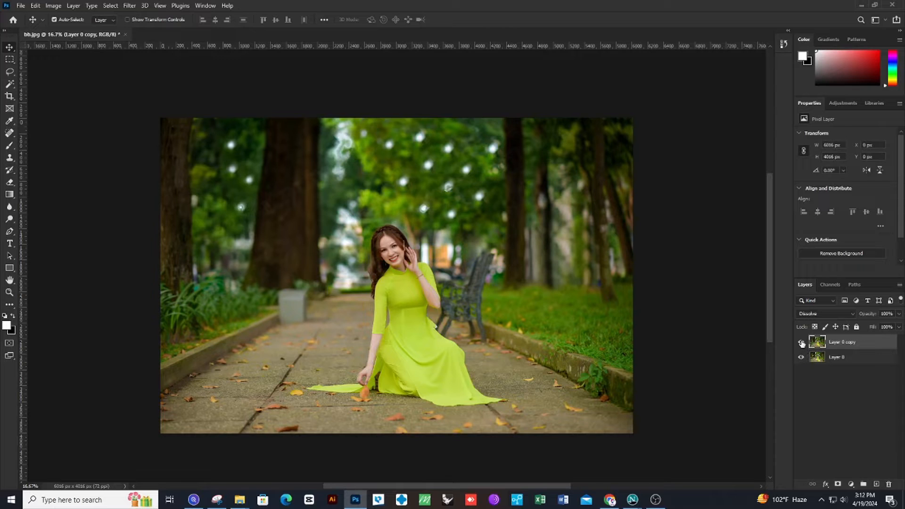
pyautogui.click(801, 343)
pyautogui.click(801, 343)
# Step: Save a copy of the retouched photo as a JPEG named 1 in the Desktop's New folder
pyautogui.click(21, 6)
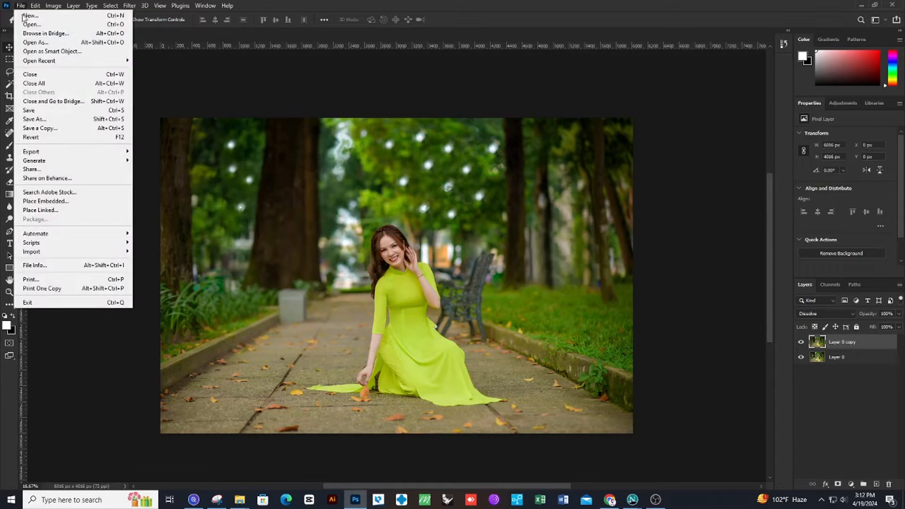
pyautogui.click(35, 119)
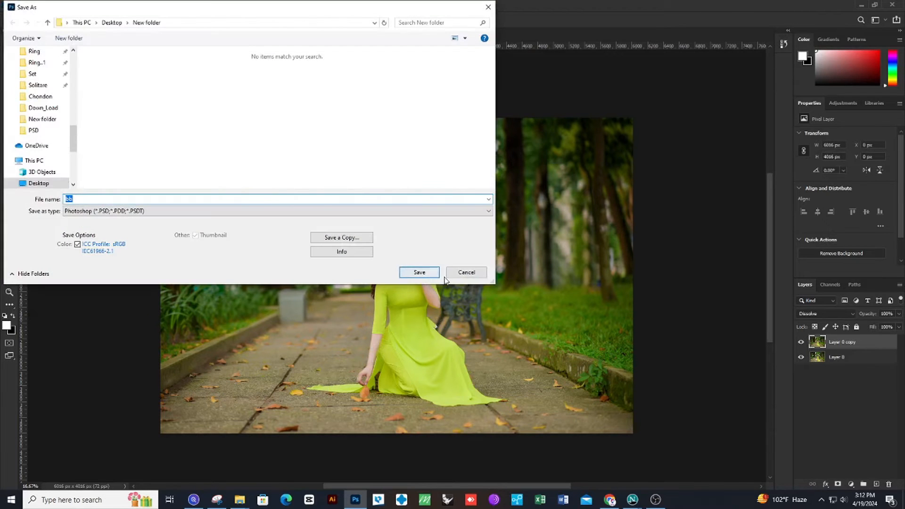
pyautogui.click(415, 210)
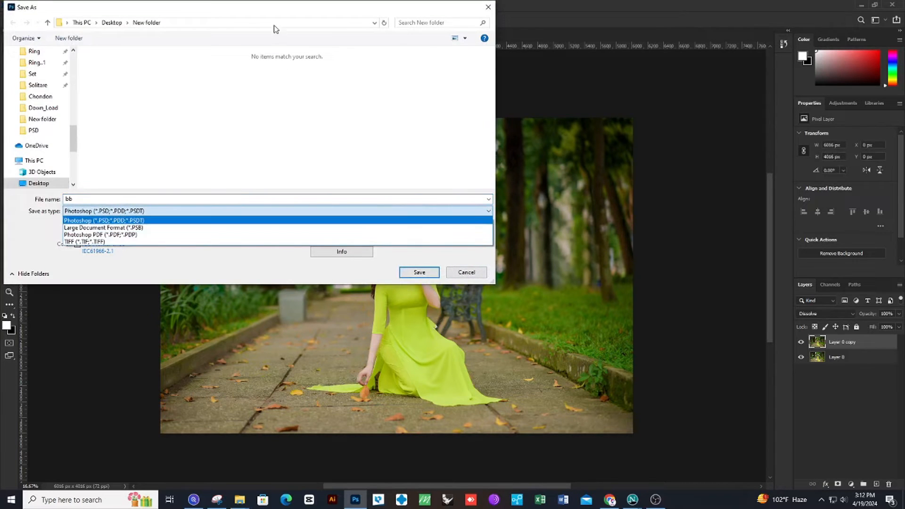
pyautogui.click(226, 220)
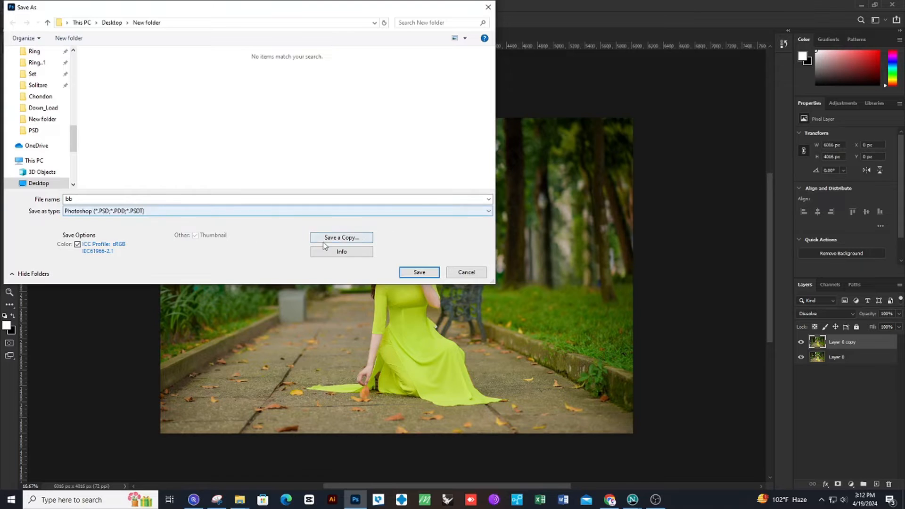
pyautogui.click(340, 238)
pyautogui.click(214, 212)
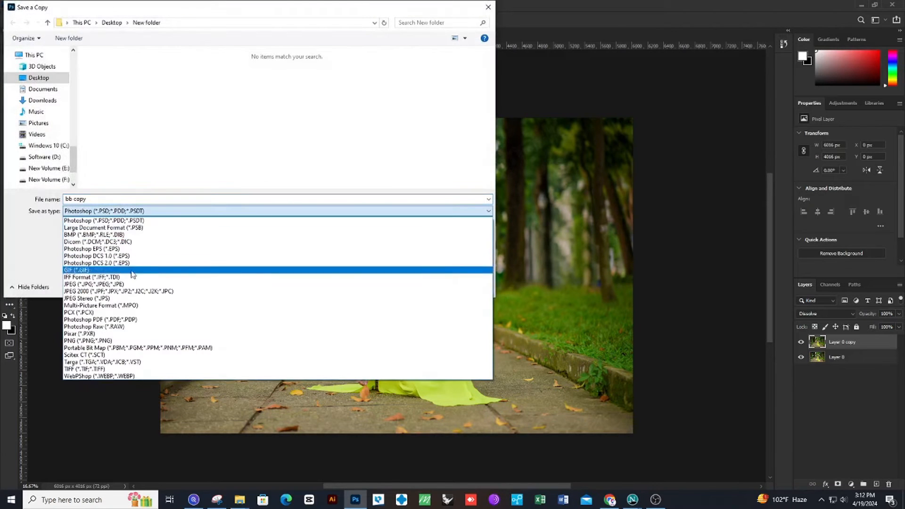
pyautogui.click(113, 286)
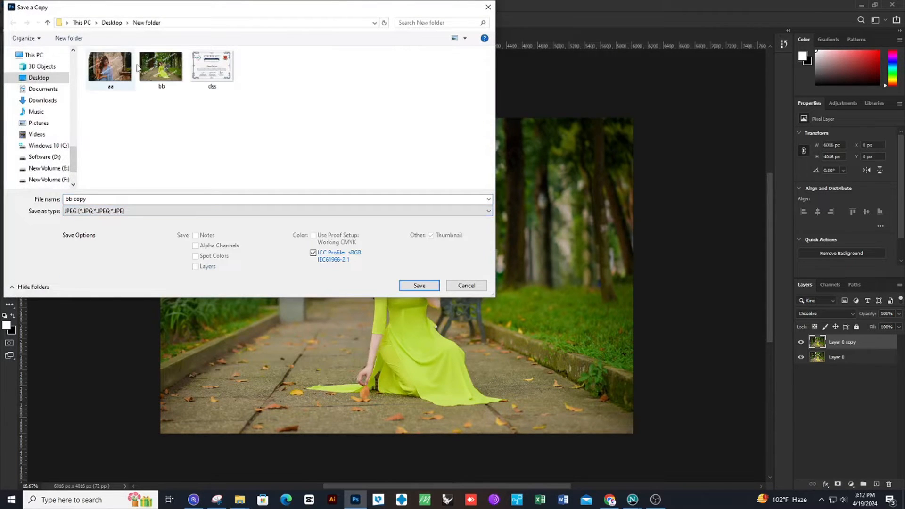
pyautogui.click(101, 201)
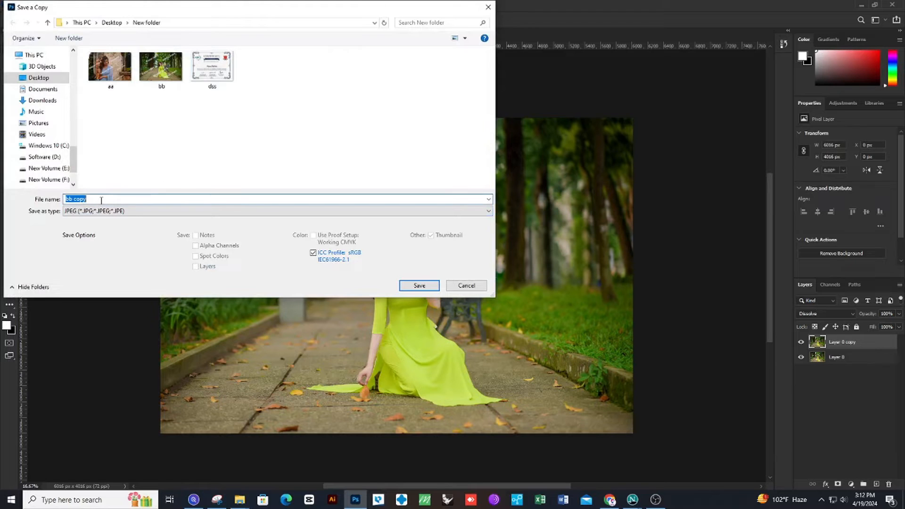
pyautogui.click(430, 287)
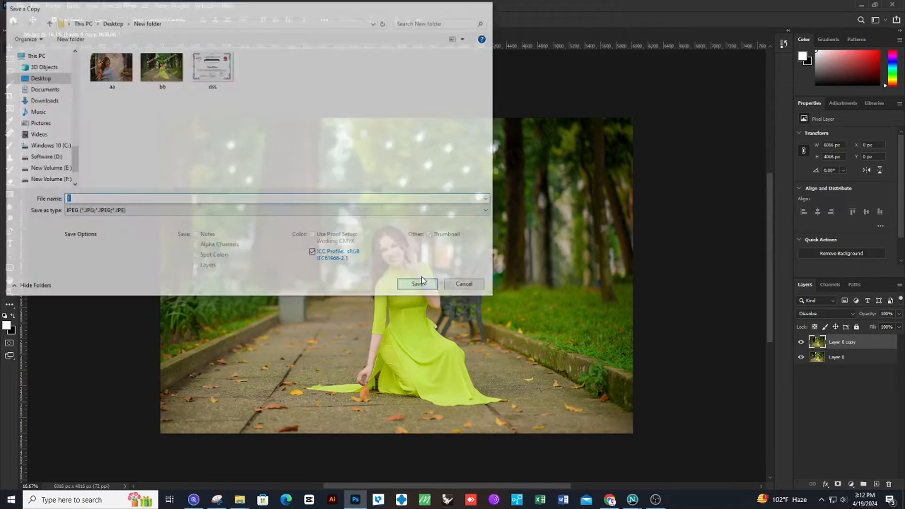
pyautogui.click(822, 90)
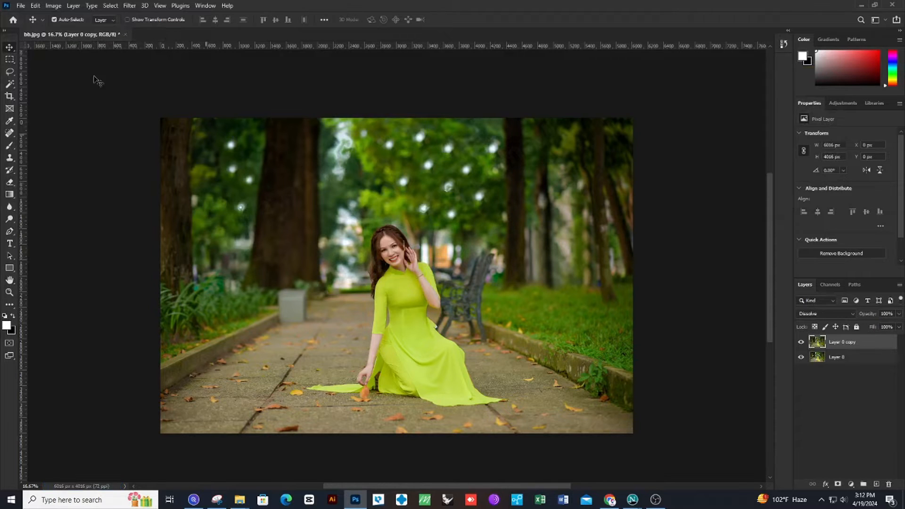
# Step: Open the photo aa.jpg from the Desktop's New folder and look over its watermarks
pyautogui.click(21, 6)
pyautogui.click(23, 24)
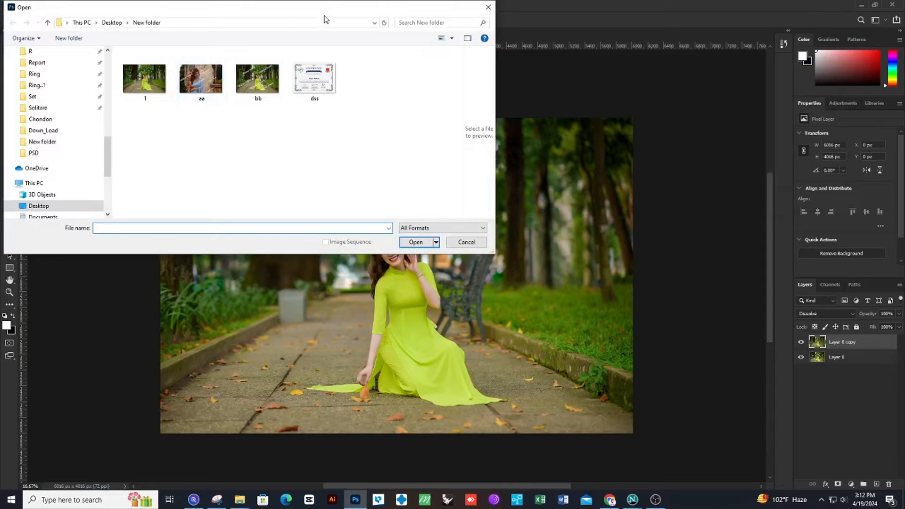
pyautogui.moveTo(277, 15); pyautogui.dragTo(683, 26)
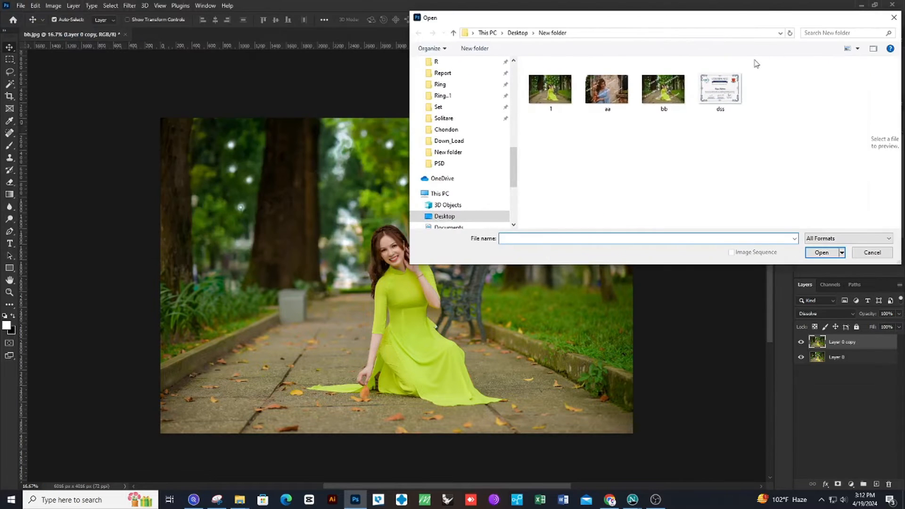
pyautogui.click(601, 97)
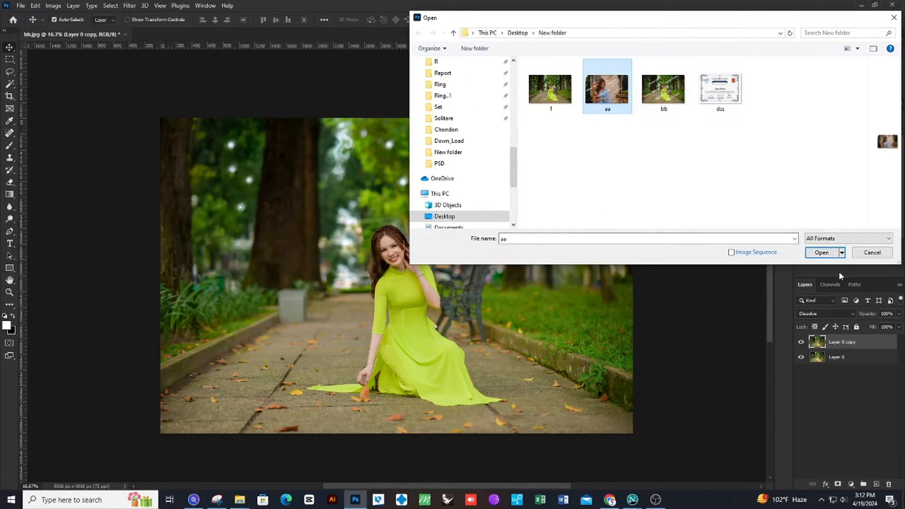
pyautogui.click(822, 252)
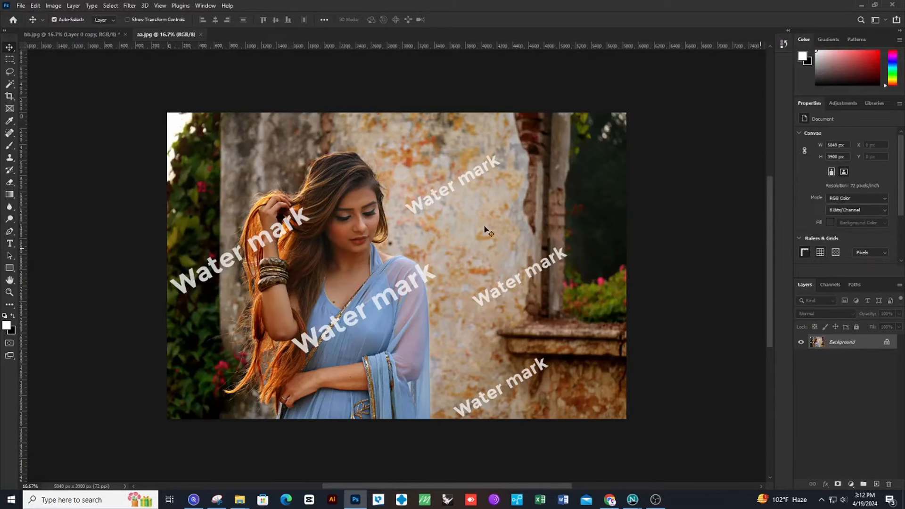
pyautogui.hotkey('ctrl', '+')
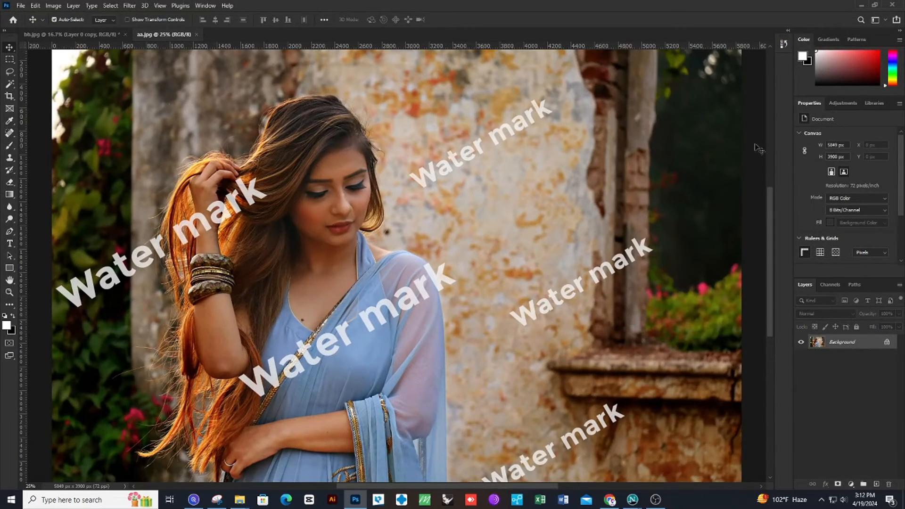
pyautogui.hotkey('ctrl', '-')
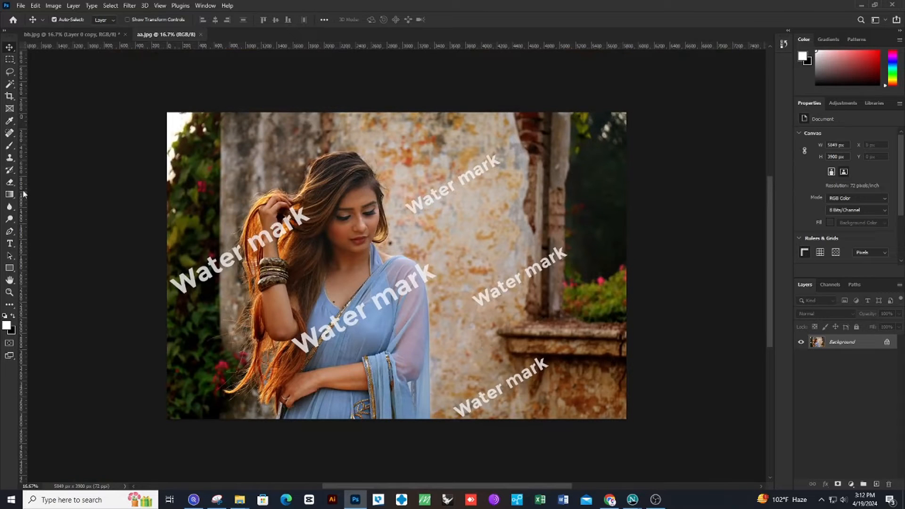
# Step: Select all letters of the "Water mark" text across the blue dress with the Magic Wand
pyautogui.moveTo(11, 85); pyautogui.dragTo(50, 100)
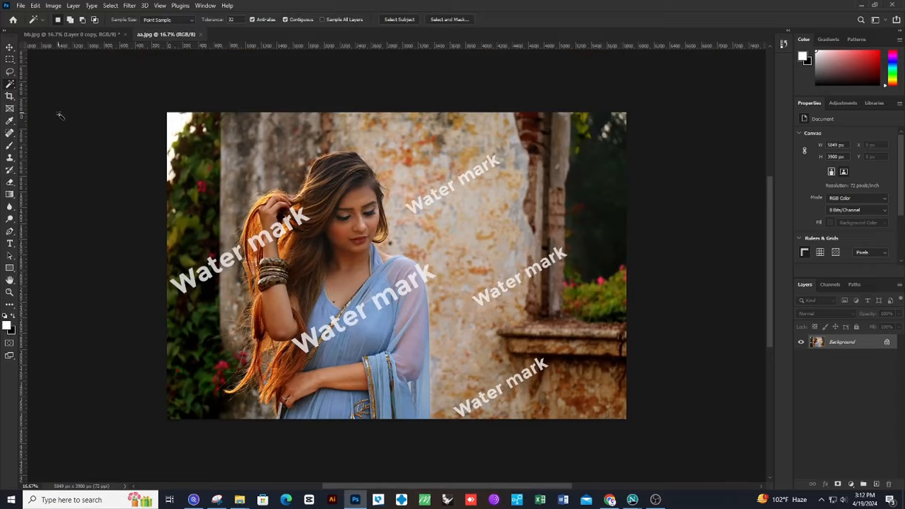
pyautogui.hotkey('ctrl', '+')
pyautogui.hotkey('ctrl', '+')
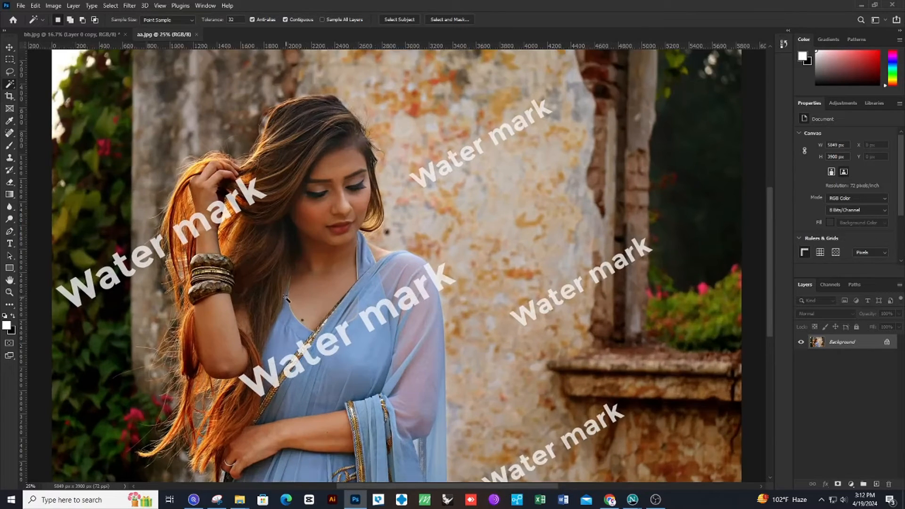
pyautogui.scroll(-2, 269, 320)
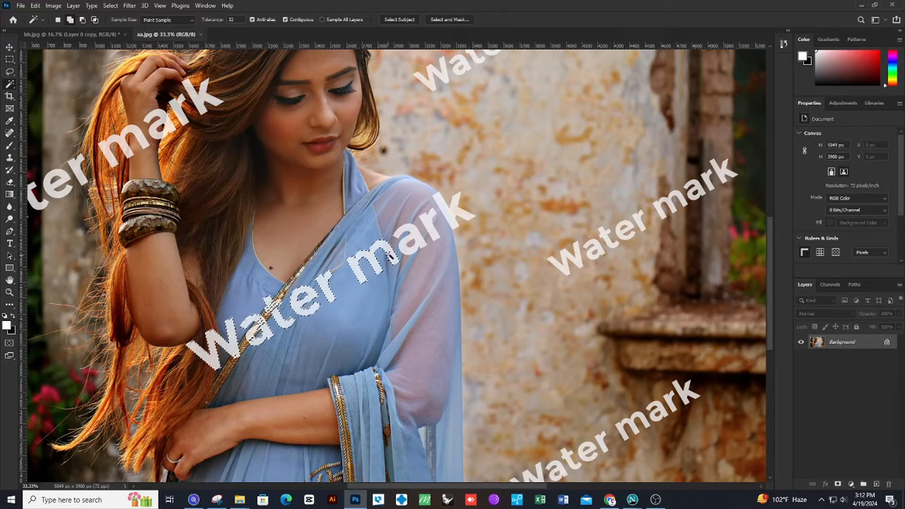
pyautogui.click(432, 231)
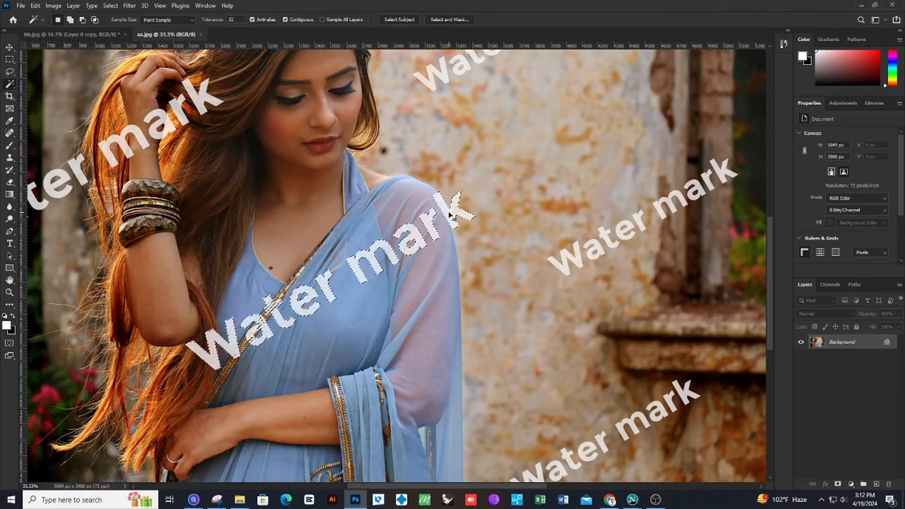
# Step: Add the letters of the "Water mark" text across the leaves, hair and raised arm to the selection
pyautogui.scroll(-1, 450, 215)
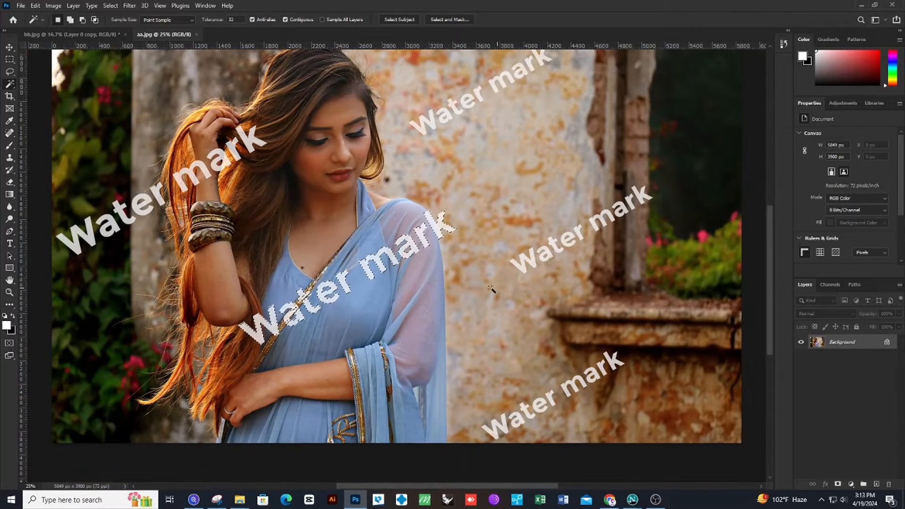
pyautogui.scroll(-1, 491, 287)
pyautogui.scroll(1, 190, 202)
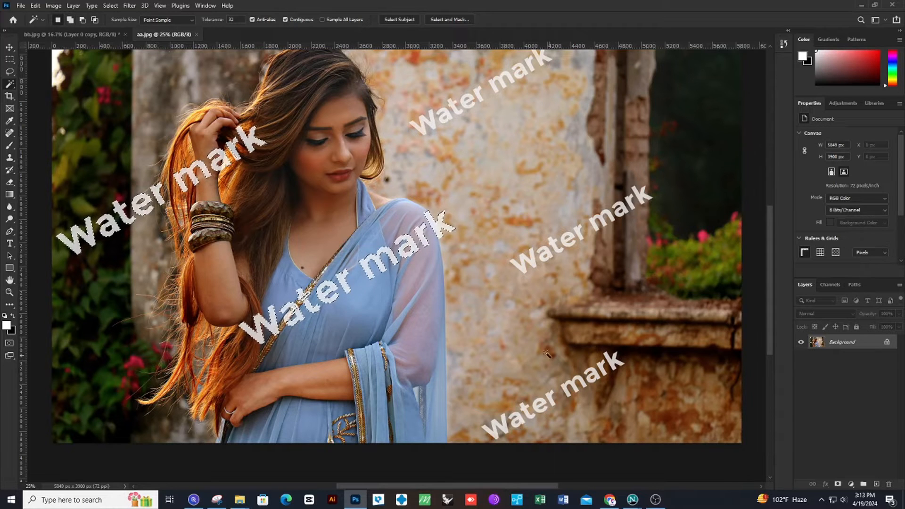
# Step: Add all letters of the lowest "Water mark" text on the wall, below the stone ledge, to the selection
pyautogui.scroll(-1, 547, 353)
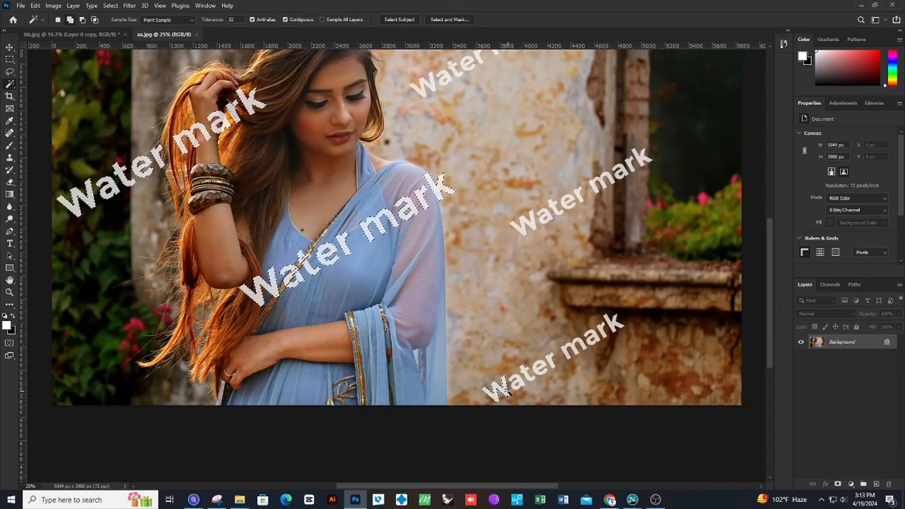
pyautogui.click(544, 367)
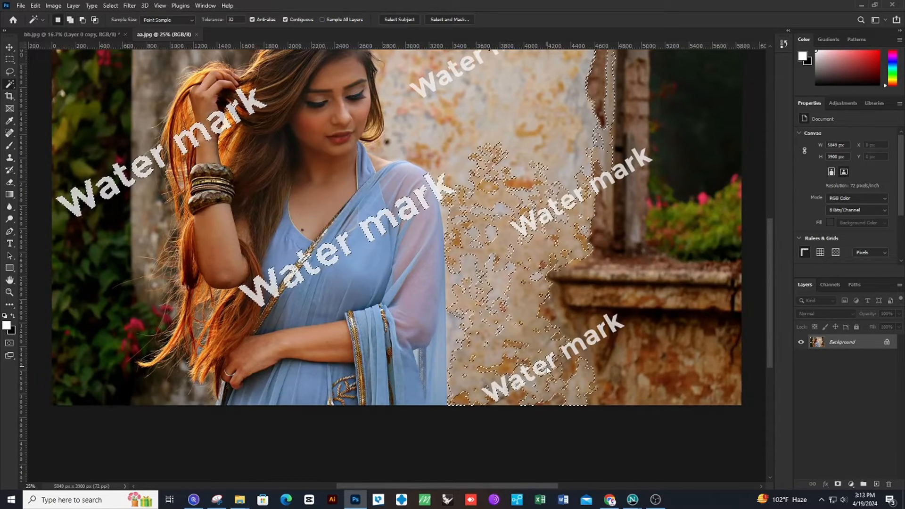
pyautogui.hotkey('ctrl', 'd')
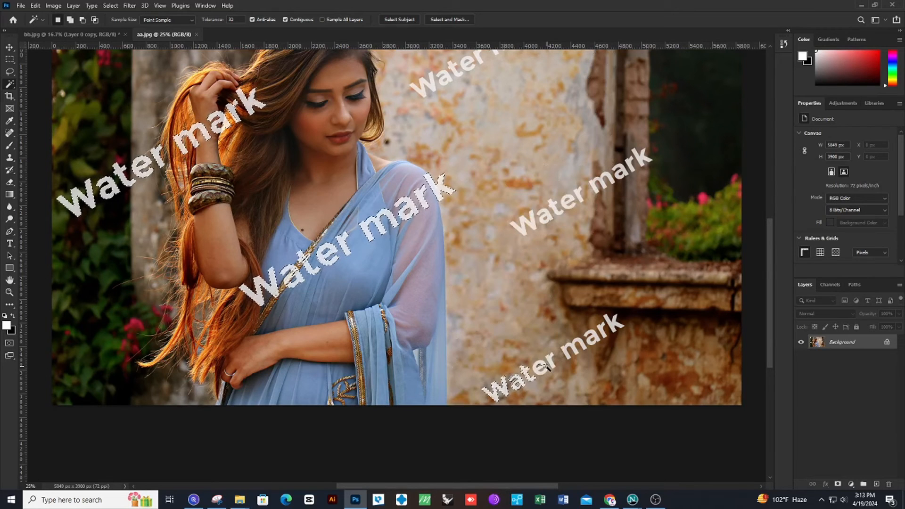
pyautogui.click(553, 363)
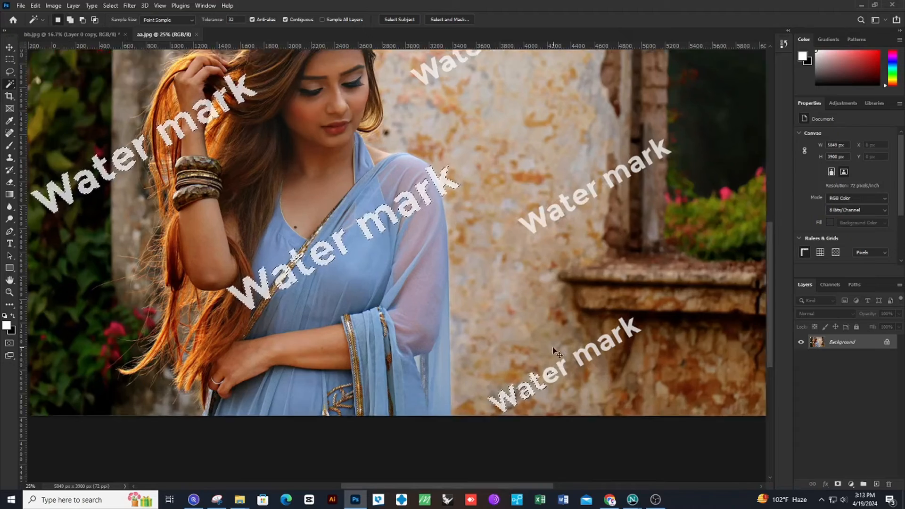
pyautogui.scroll(-3, 533, 367)
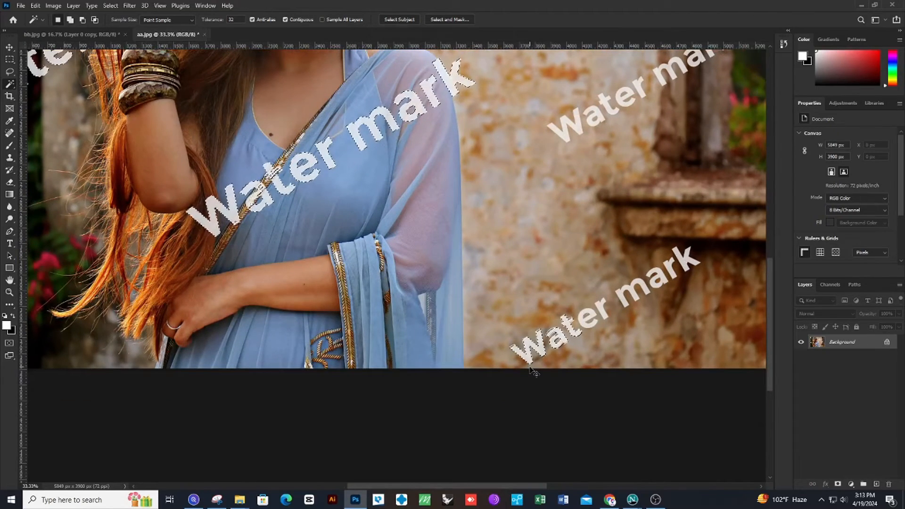
pyautogui.hotkey('ctrl', '+')
pyautogui.scroll(-1, 545, 363)
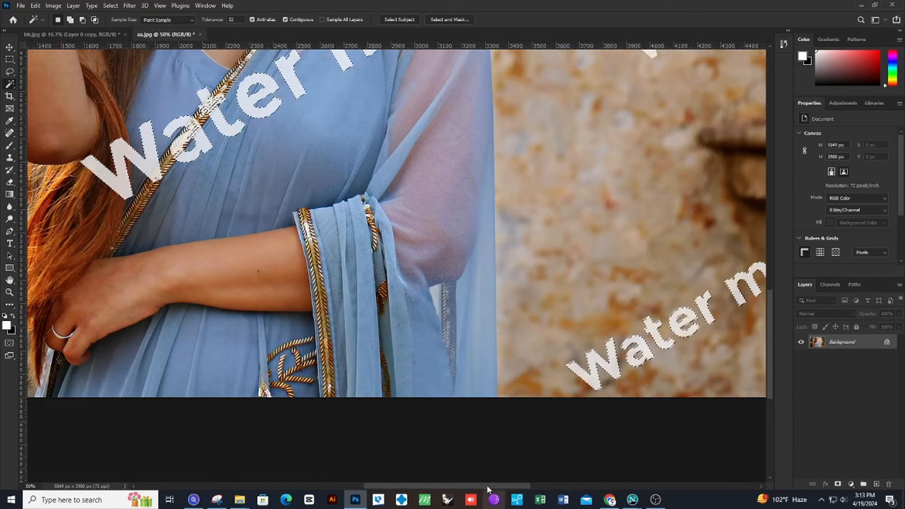
pyautogui.moveTo(486, 484); pyautogui.dragTo(559, 470)
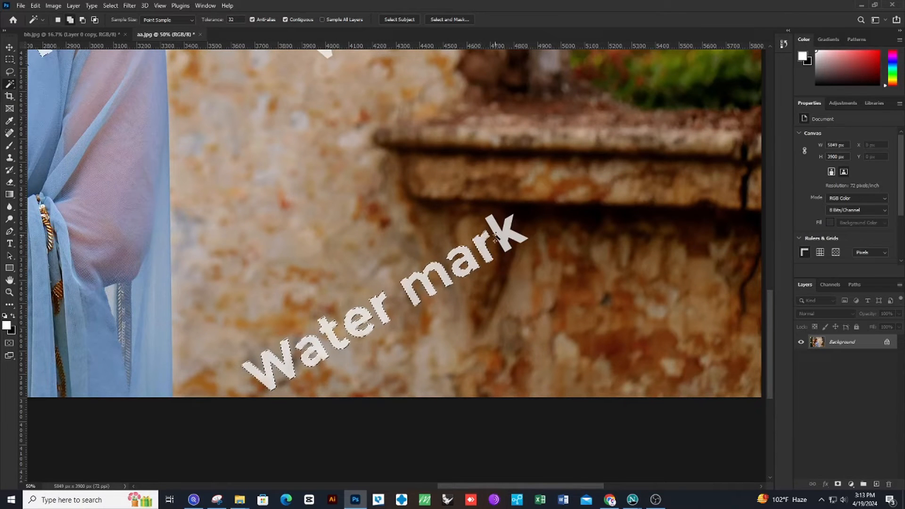
pyautogui.scroll(-2, 507, 238)
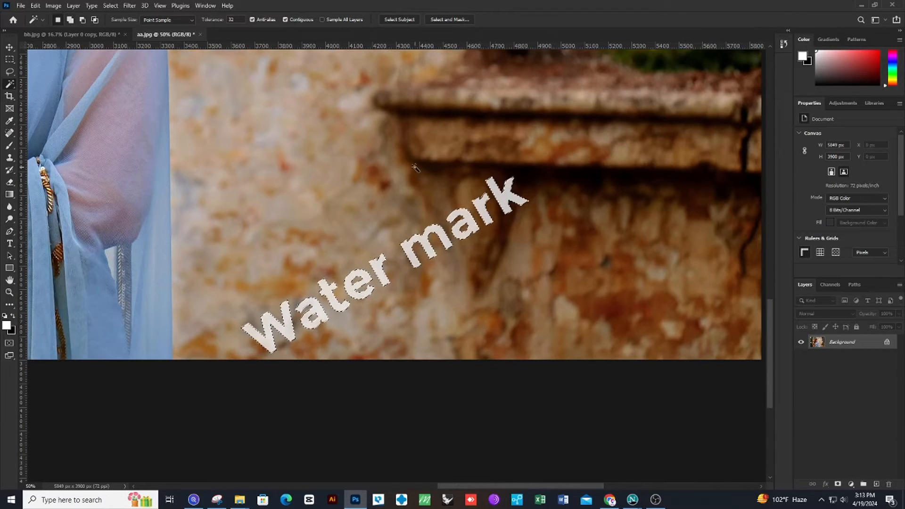
# Step: Add all letters of the middle "Water mark" text, running from the wall onto the window frame, to the selection
pyautogui.scroll(10, 415, 168)
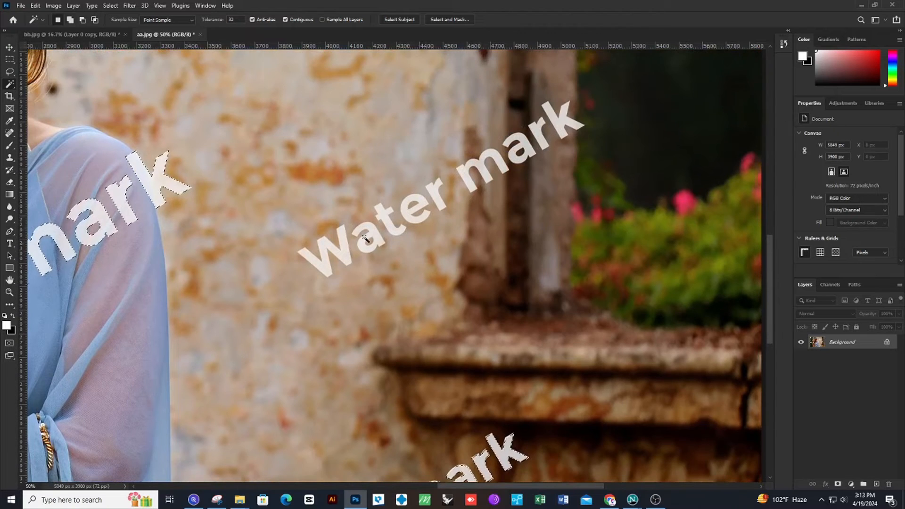
pyautogui.keyDown('shift'); pyautogui.click(349, 255); pyautogui.keyUp('shift')
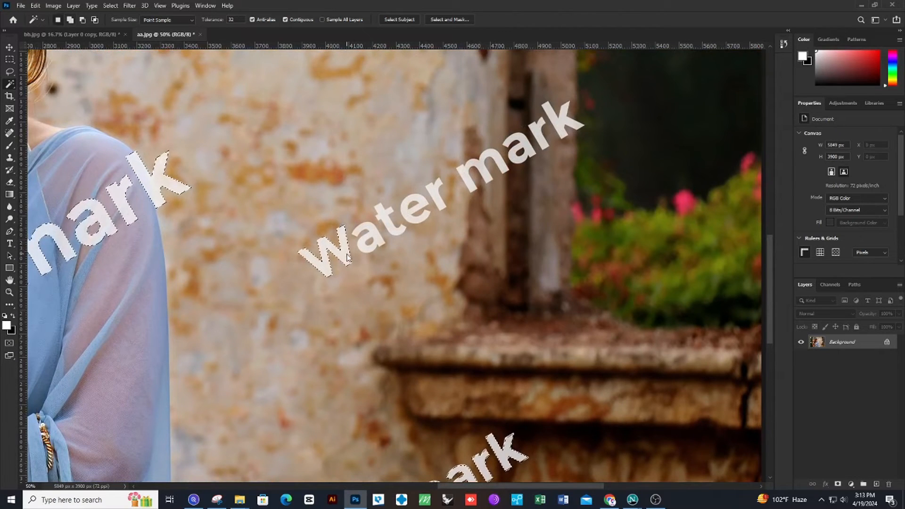
pyautogui.keyDown('shift'); pyautogui.click(379, 235); pyautogui.keyUp('shift')
pyautogui.keyDown('shift'); pyautogui.click(384, 216); pyautogui.keyUp('shift')
pyautogui.keyDown('shift'); pyautogui.click(421, 208); pyautogui.keyUp('shift')
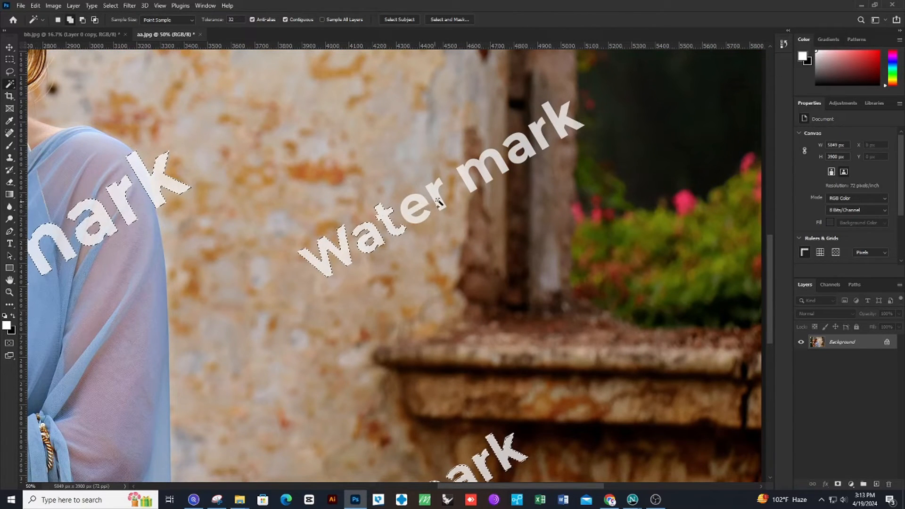
pyautogui.keyDown('shift'); pyautogui.click(439, 201); pyautogui.keyUp('shift')
pyautogui.keyDown('shift'); pyautogui.click(469, 182); pyautogui.keyUp('shift')
pyautogui.keyDown('shift'); pyautogui.click(493, 162); pyautogui.keyUp('shift')
pyautogui.keyDown('shift'); pyautogui.click(520, 145); pyautogui.keyUp('shift')
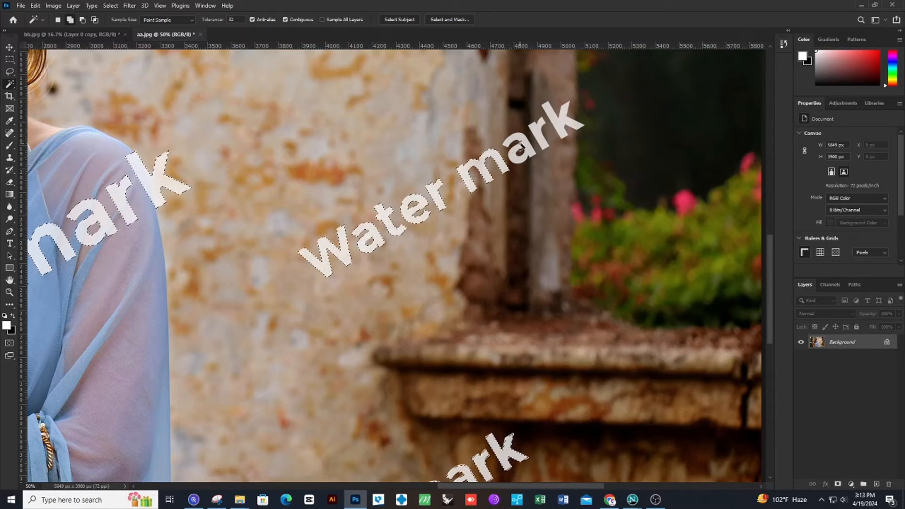
pyautogui.keyDown('shift'); pyautogui.click(561, 123); pyautogui.keyUp('shift')
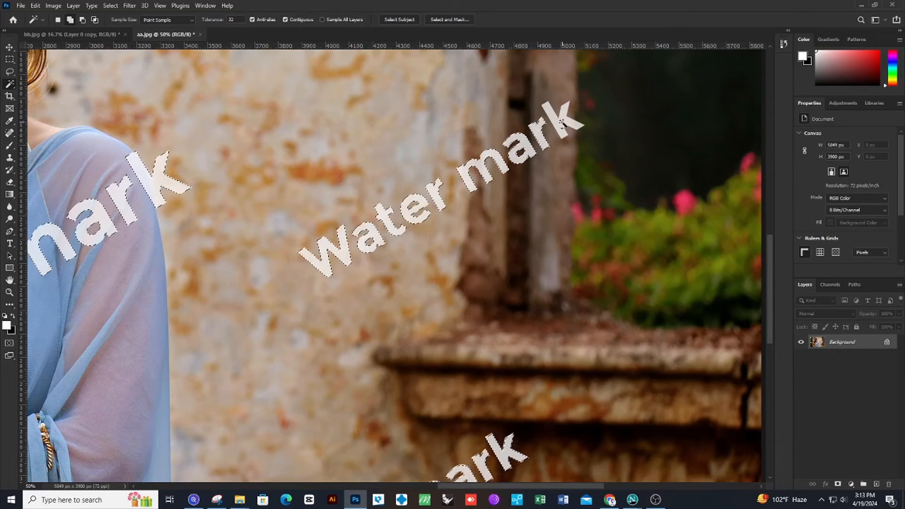
pyautogui.scroll(-1, 433, 210)
pyautogui.scroll(-1, 431, 222)
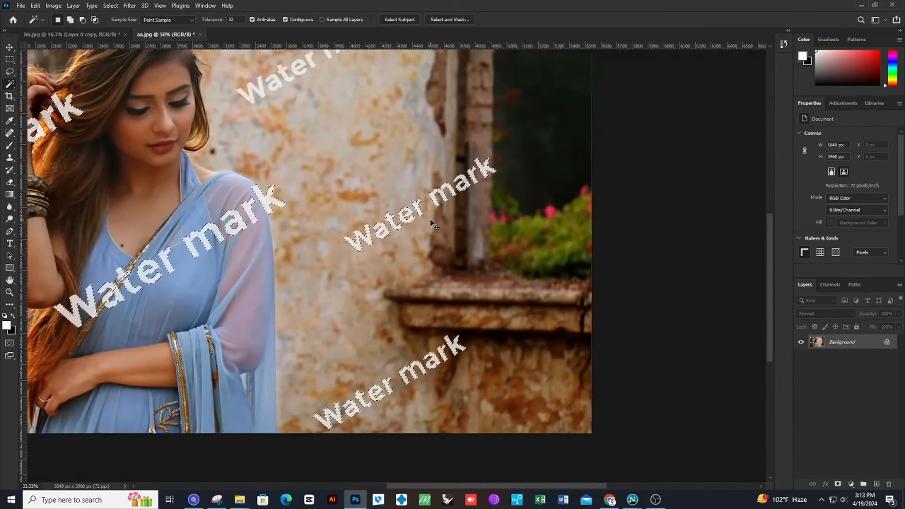
# Step: Add all letters of the upper "Water mark" text on the wall to the selection with the Magic Wand
pyautogui.scroll(3, 297, 222)
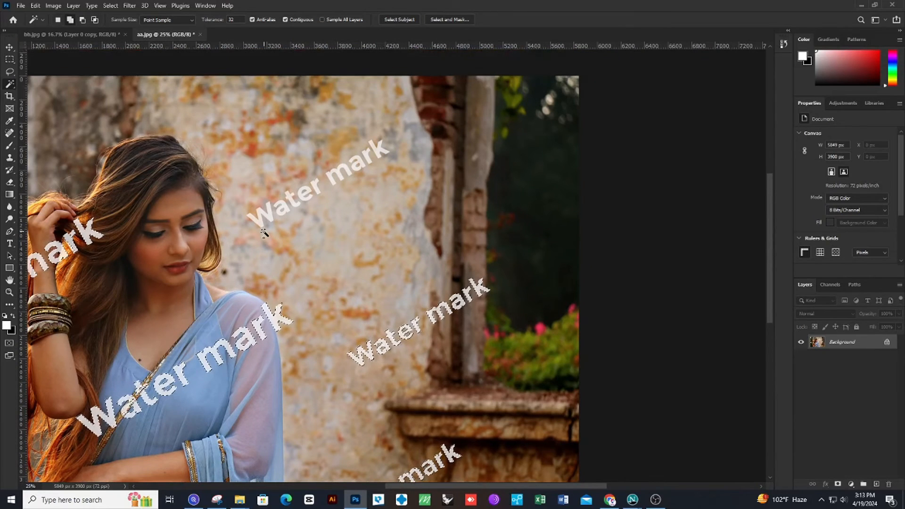
pyautogui.scroll(1, 264, 232)
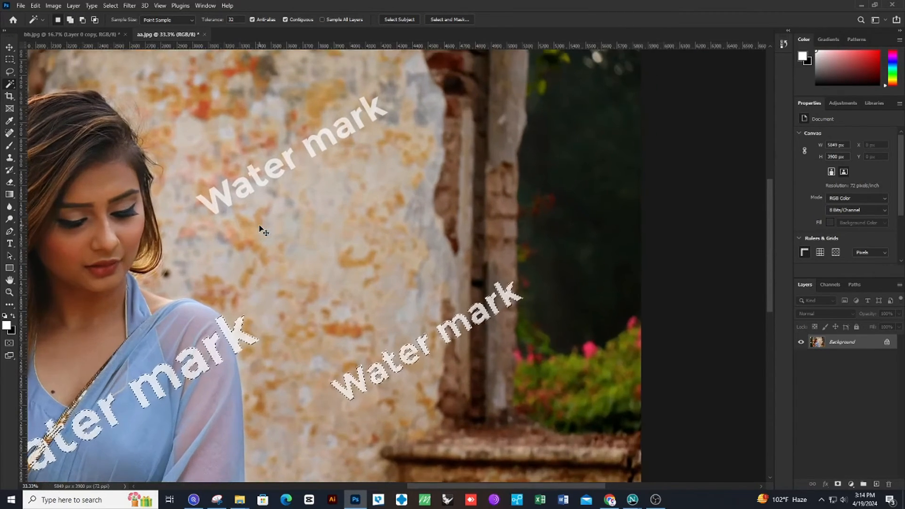
pyautogui.scroll(1, 262, 229)
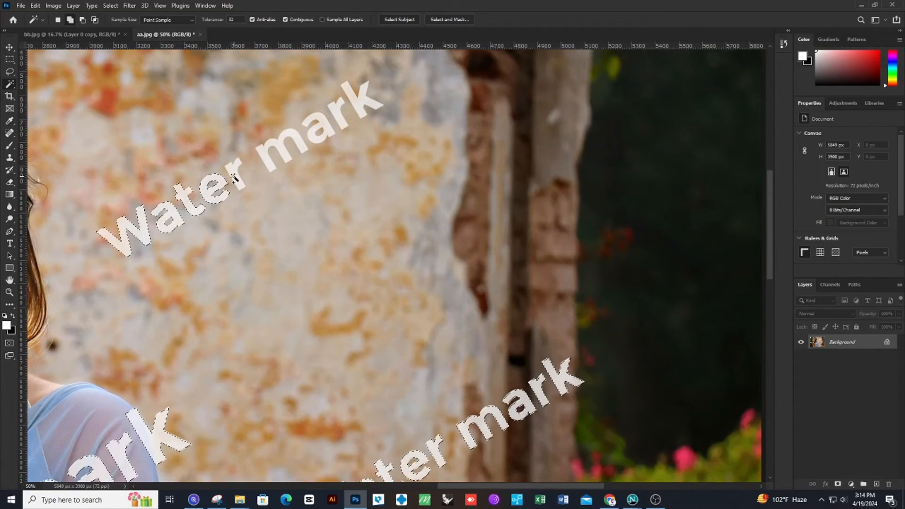
pyautogui.keyDown('shift'); pyautogui.click(265, 152); pyautogui.keyUp('shift')
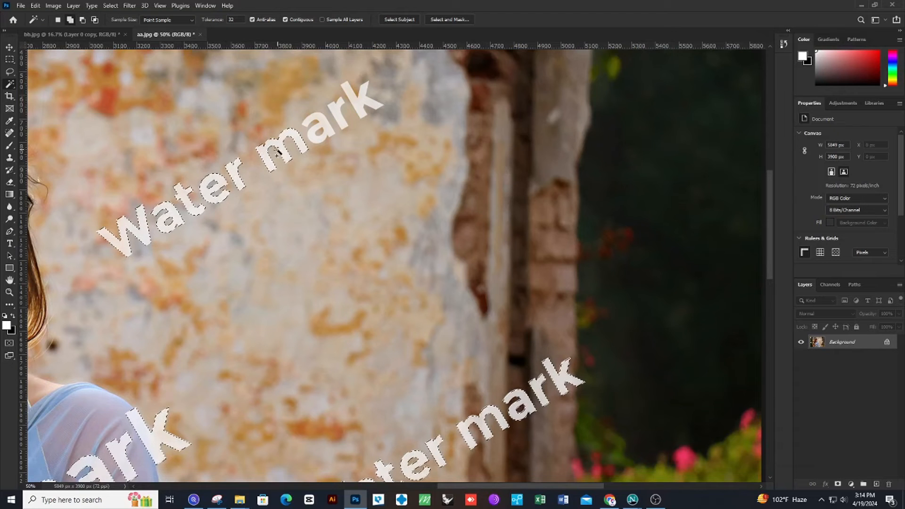
pyautogui.keyDown('shift'); pyautogui.click(324, 123); pyautogui.keyUp('shift')
pyautogui.keyDown('shift'); pyautogui.click(355, 106); pyautogui.keyUp('shift')
# Step: Check across the whole photo that the letters of all five "Water mark" texts are selected
pyautogui.hotkey('ctrl', '-')
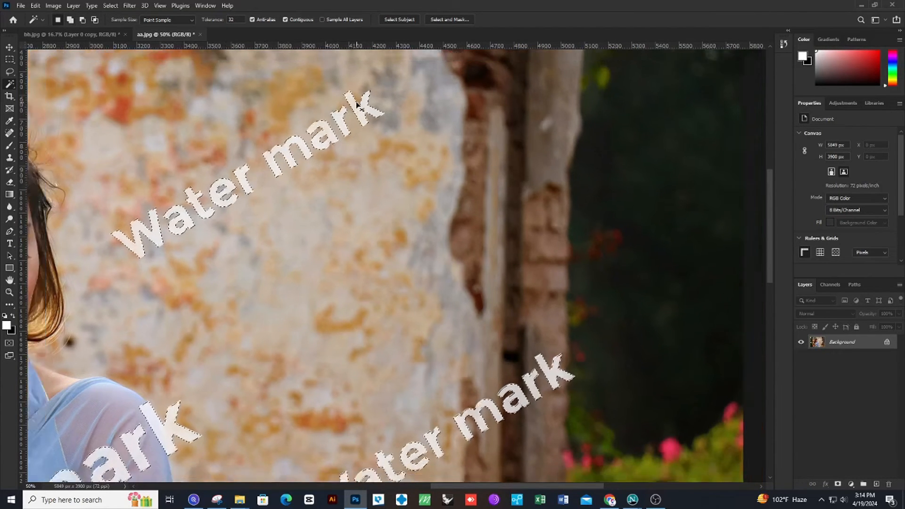
pyautogui.hotkey('ctrl', '-')
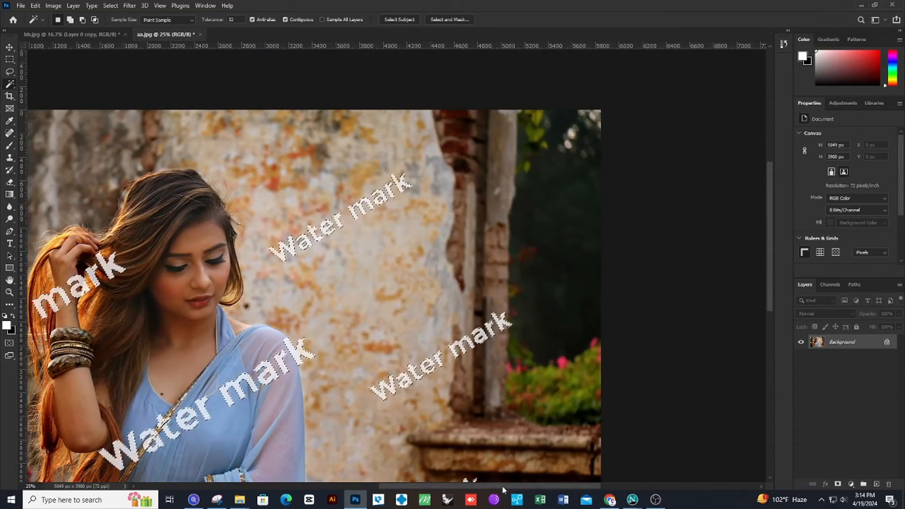
pyautogui.scroll(-5, 493, 397)
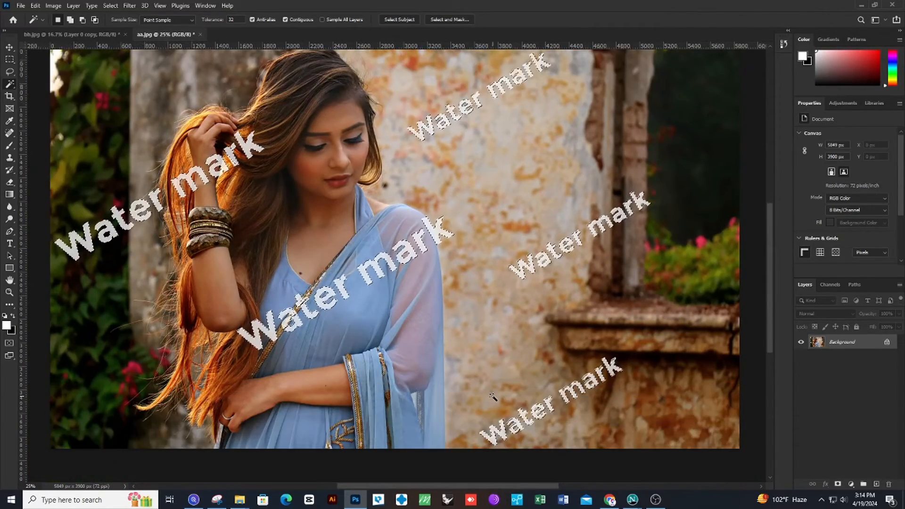
pyautogui.scroll(1, 493, 397)
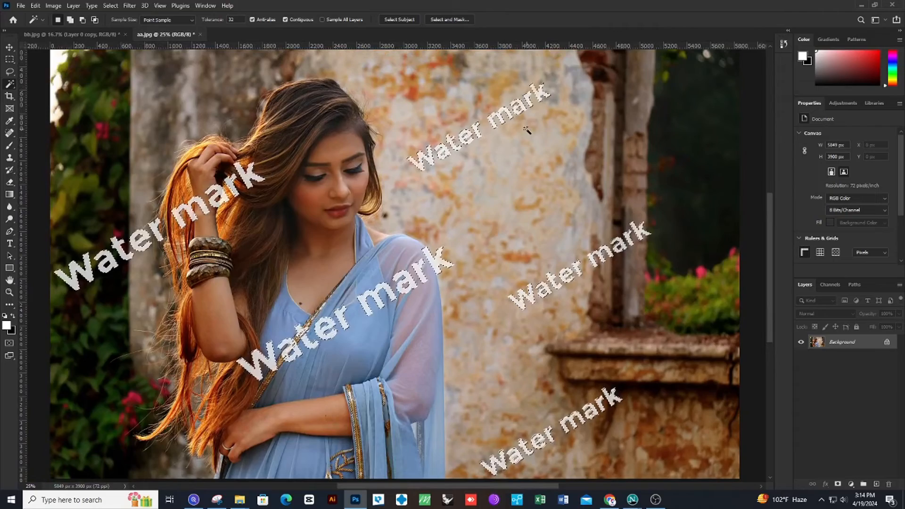
pyautogui.hotkey('ctrl', '+')
pyautogui.hotkey('ctrl', '+')
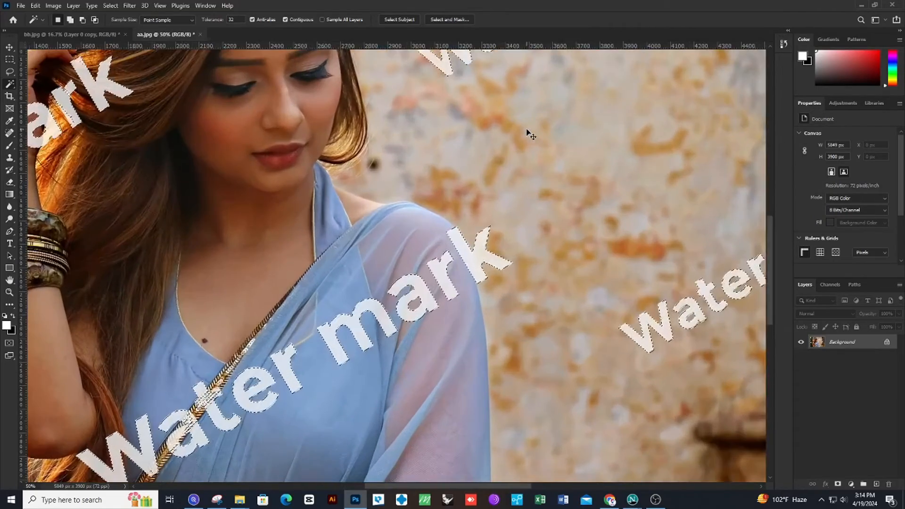
pyautogui.hotkey('ctrl', '-')
pyautogui.hotkey('ctrl', '-')
pyautogui.hotkey('ctrl', '-')
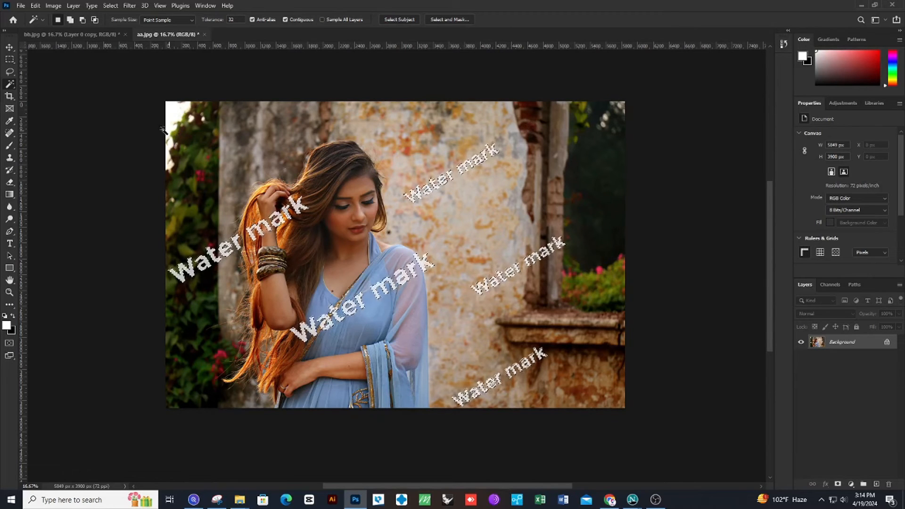
# Step: Fill the selected watermark letters with Content-Aware contents, Color Adaptation on, Normal mode and 100% opacity
pyautogui.click(36, 6)
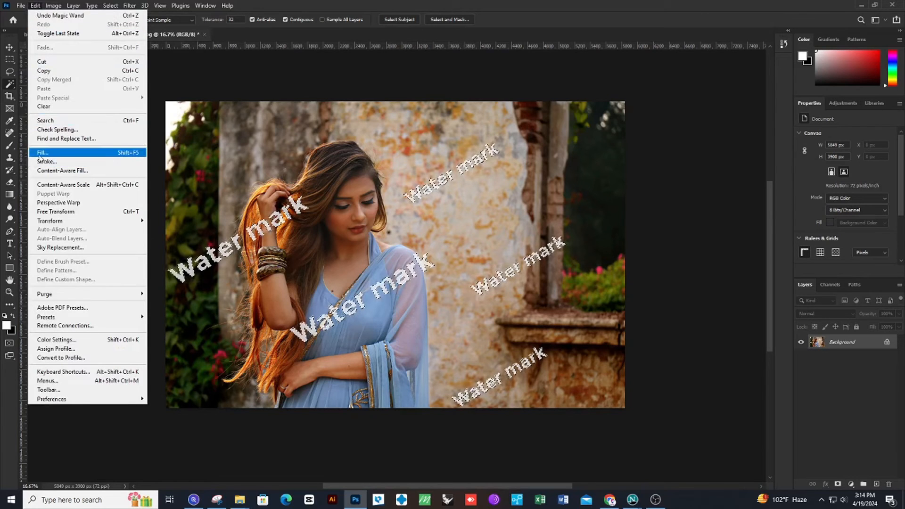
pyautogui.click(65, 153)
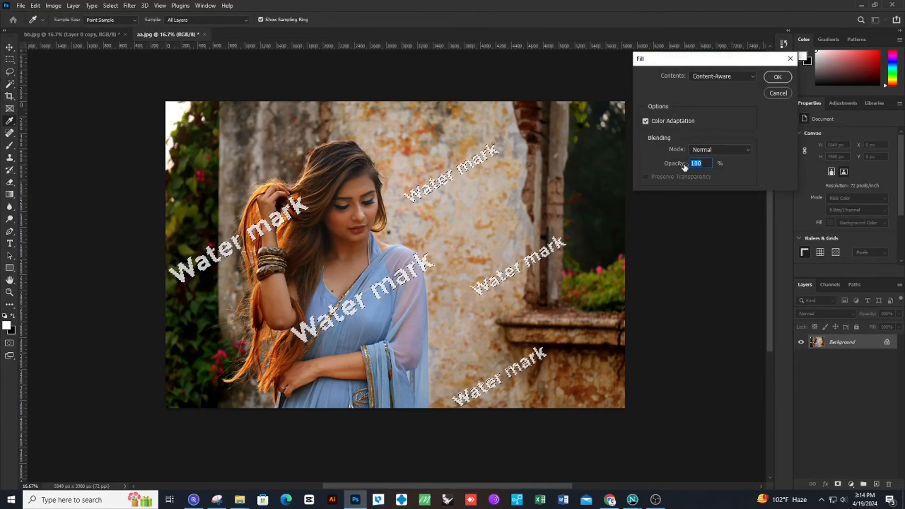
pyautogui.click(778, 77)
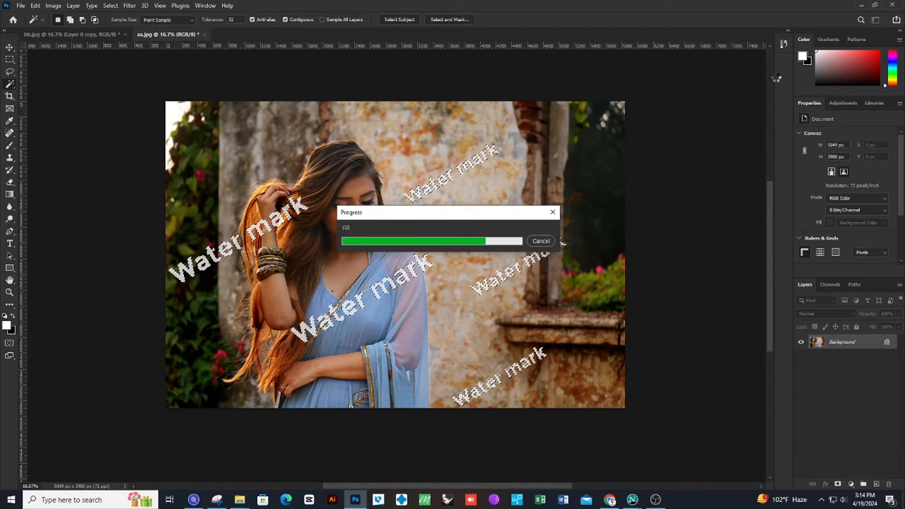
# Step: Examine the filled areas closely around the dress shoulder and sleeve, and across the whole photo
pyautogui.hotkey('ctrl', '+')
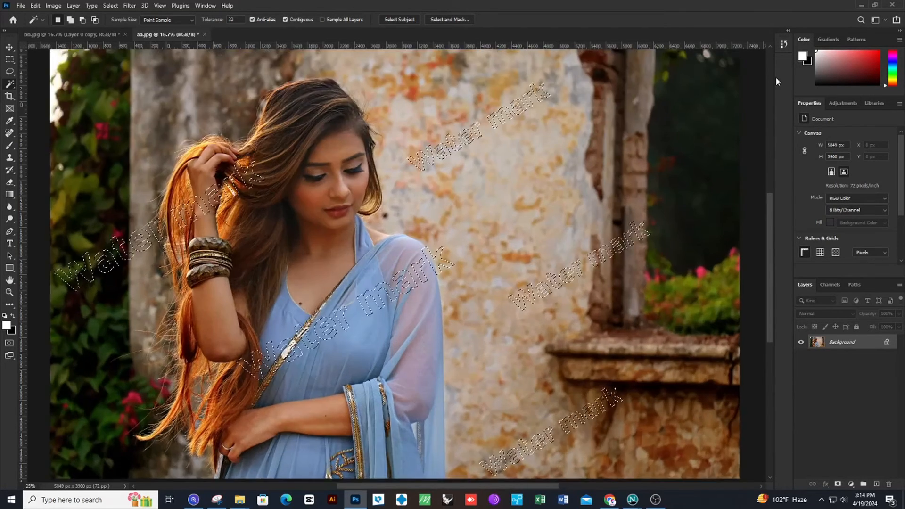
pyautogui.hotkey('ctrl', '+')
pyautogui.hotkey('ctrl', '+')
pyautogui.hotkey('ctrl', '+')
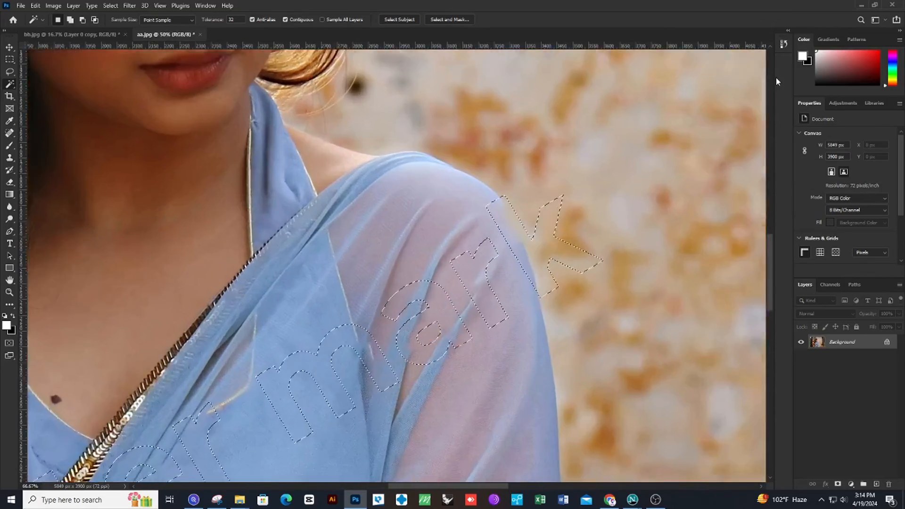
pyautogui.hotkey('ctrl', '+')
pyautogui.hotkey('ctrl', '+')
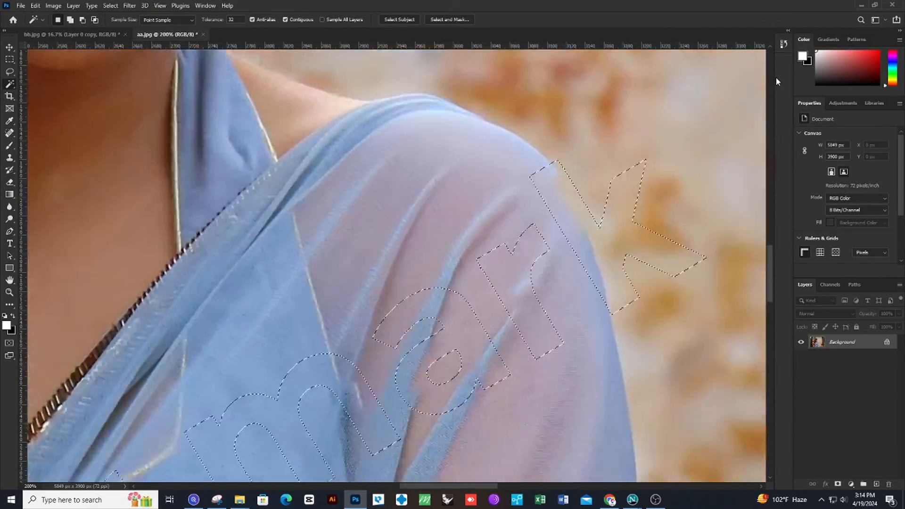
pyautogui.hotkey('ctrl', '-')
pyautogui.hotkey('ctrl', '-')
pyautogui.hotkey('ctrl', '-')
pyautogui.hotkey('ctrl', '-')
pyautogui.hotkey('ctrl', '-')
pyautogui.hotkey('ctrl', '-')
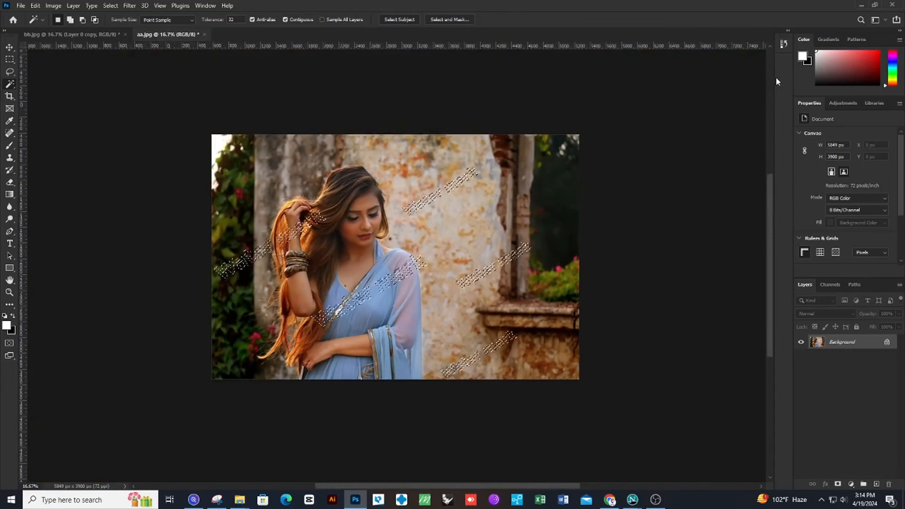
# Step: Deselect the watermark letter selection
pyautogui.hotkey('ctrl', '+')
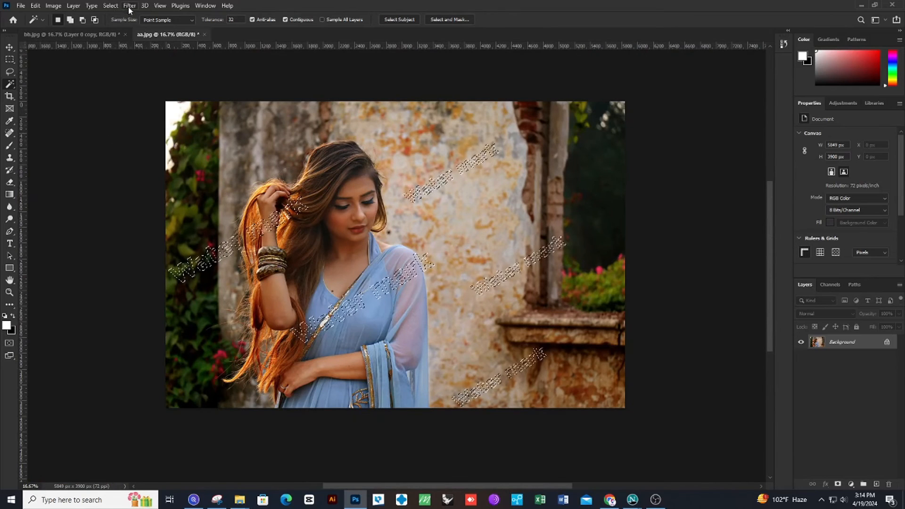
pyautogui.click(110, 5)
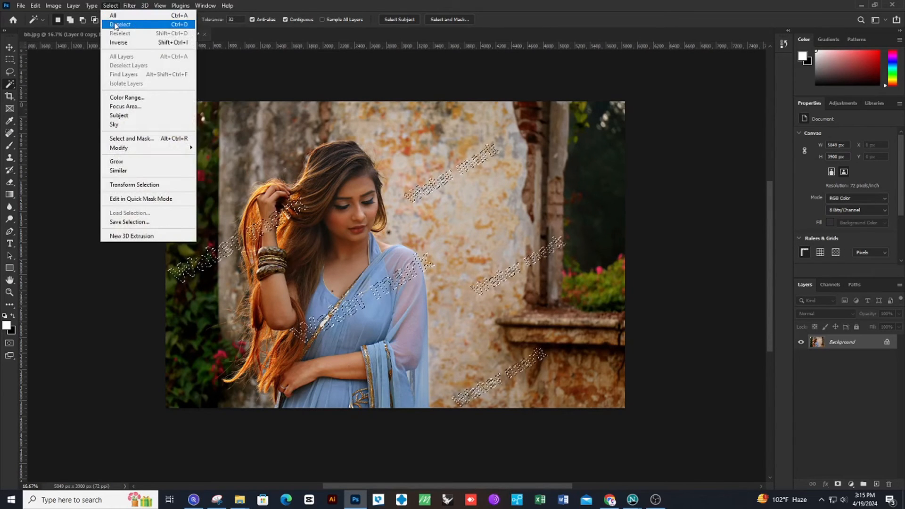
pyautogui.click(135, 25)
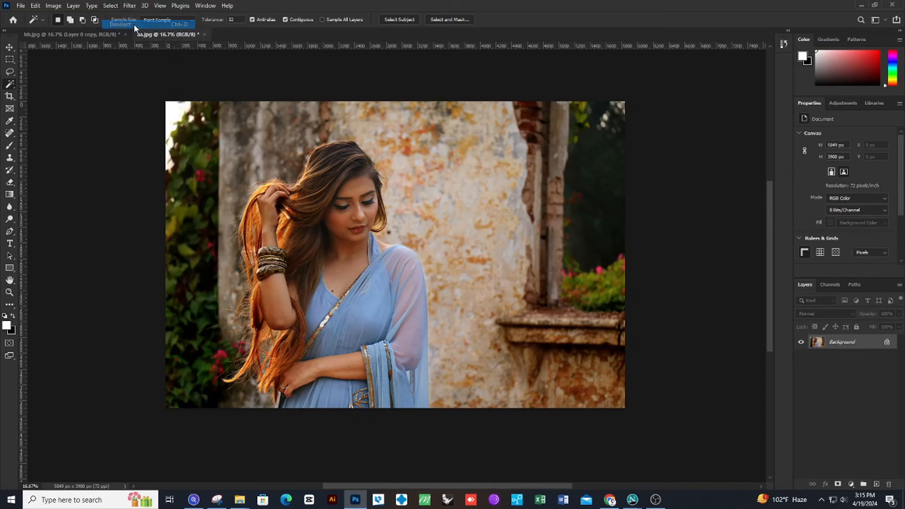
# Step: Inspect the retouched dress, sleeve and wall for leftover watermark traces, both close up and in full view
pyautogui.hotkey('ctrl', '+')
pyautogui.hotkey('ctrl', '+')
pyautogui.hotkey('ctrl', '+')
pyautogui.hotkey('ctrl', '+')
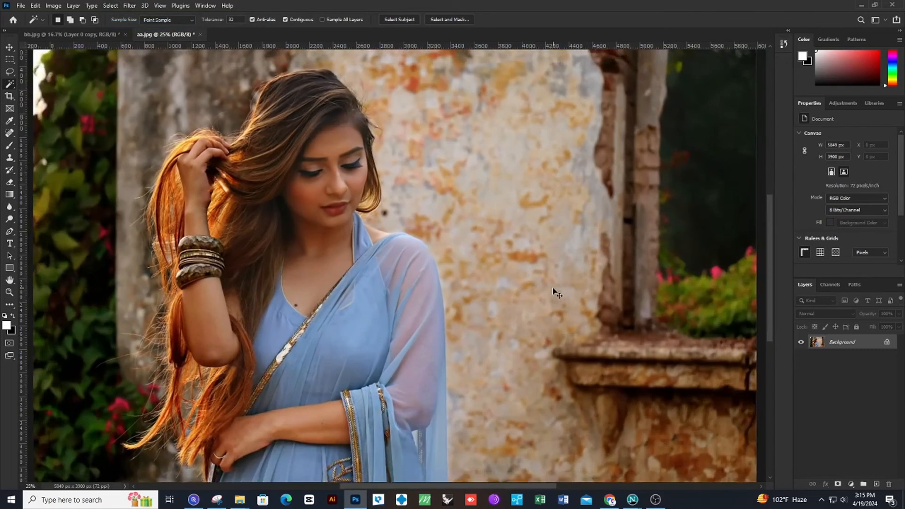
pyautogui.hotkey('ctrl', '+')
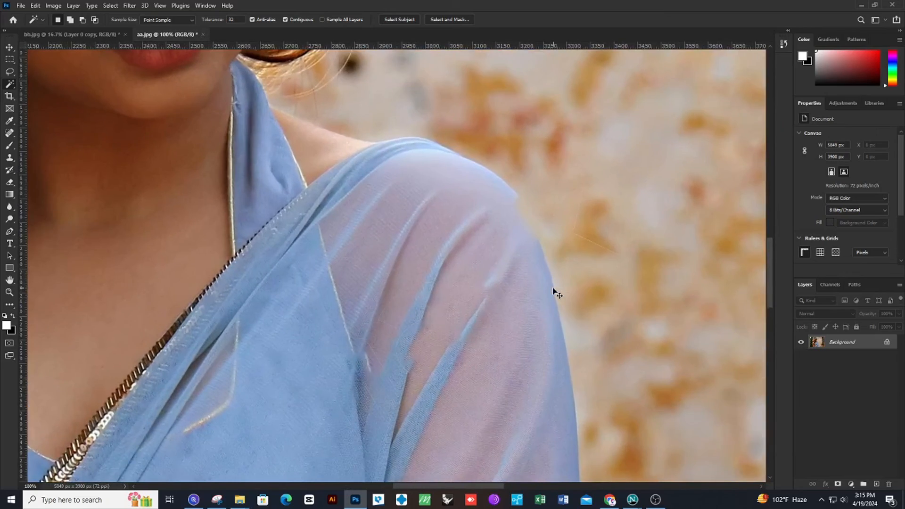
pyautogui.hotkey('ctrl', '-')
pyautogui.hotkey('ctrl', '-')
pyautogui.hotkey('ctrl', '-')
pyautogui.hotkey('ctrl', '-')
pyautogui.hotkey('ctrl', '-')
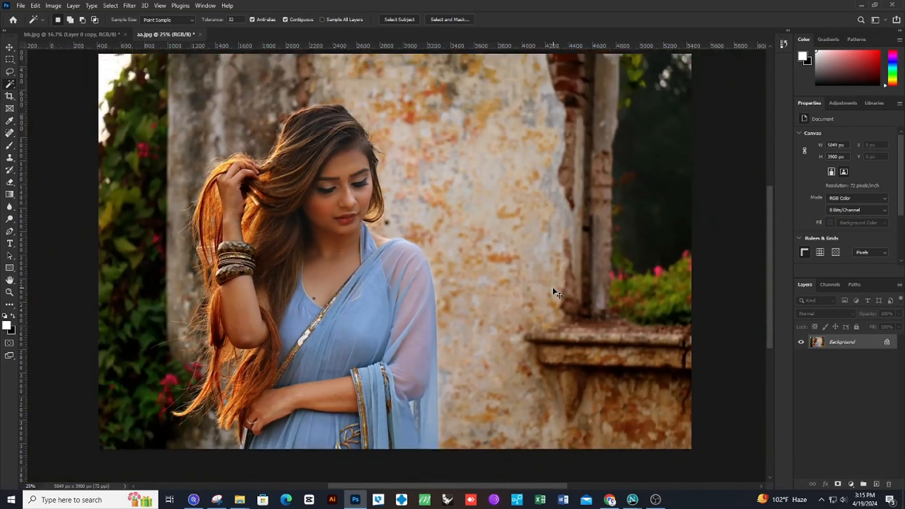
pyautogui.hotkey('ctrl', '+')
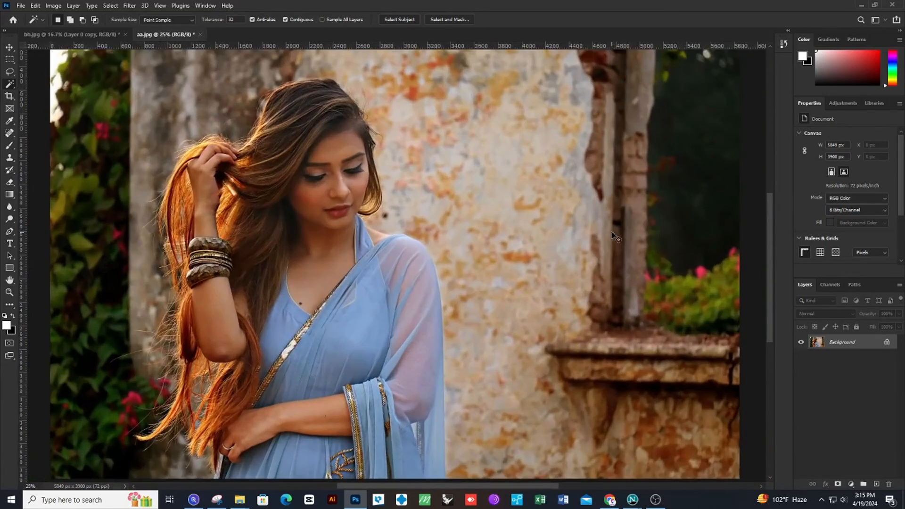
pyautogui.hotkey('ctrl', '-')
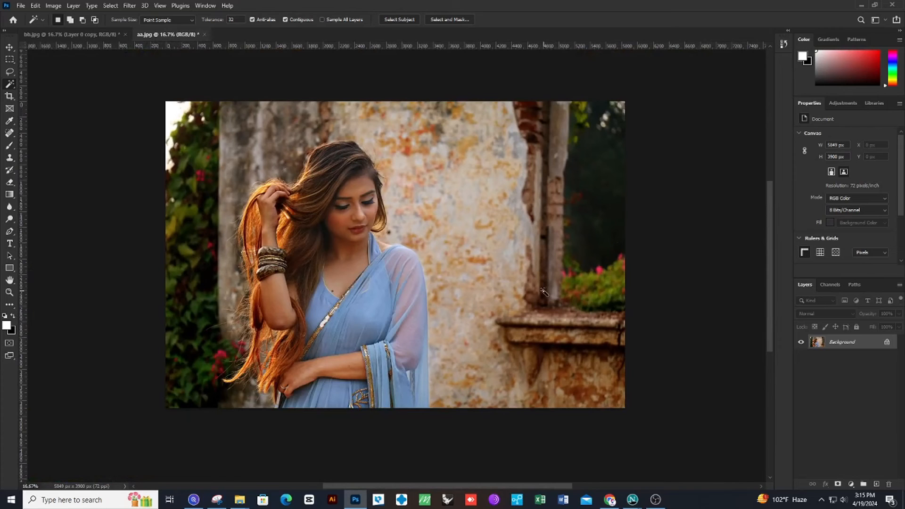
# Step: Save the cleaned photo as a JPEG named 2 in the desktop's New folder, accepting the JPEG options
pyautogui.click(9, 47)
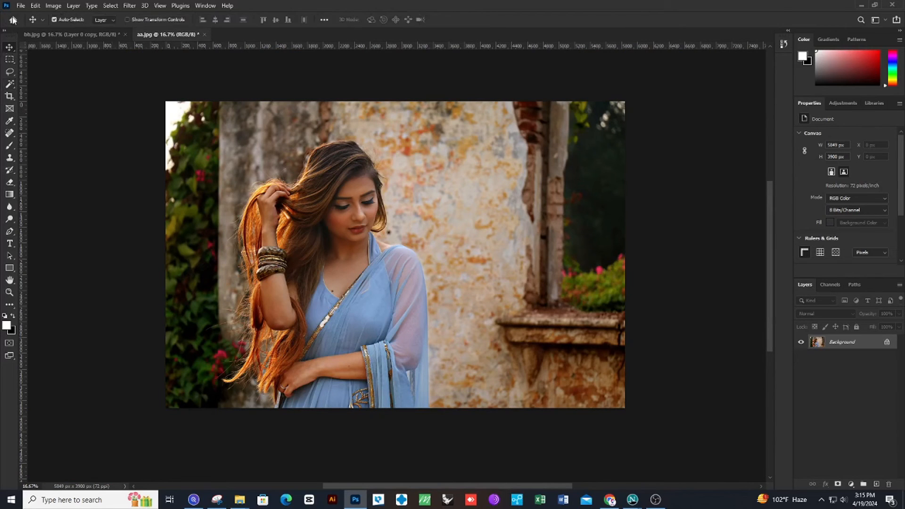
pyautogui.click(21, 5)
pyautogui.click(36, 119)
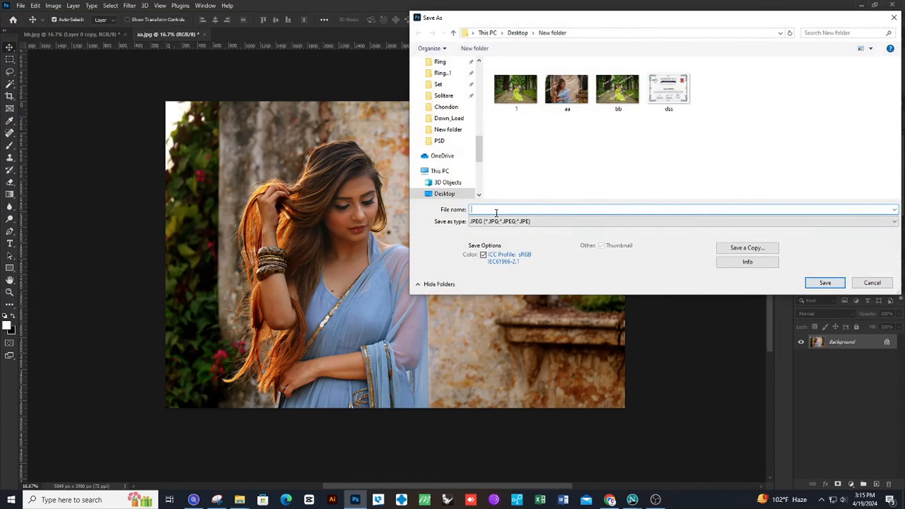
pyautogui.click(825, 282)
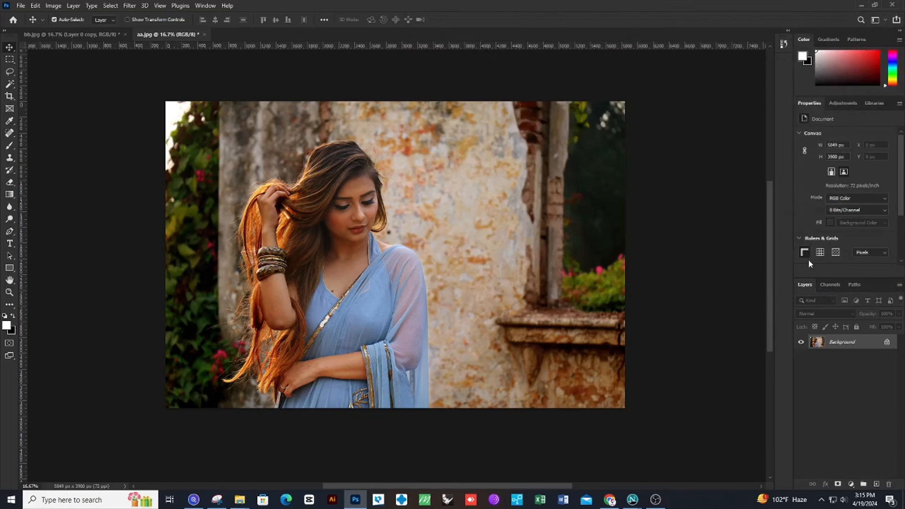
pyautogui.click(823, 89)
# Step: Switch to File Explorer, open the desktop's New folder and compare the previews of aa with 2 and bb with 1
pyautogui.click(862, 6)
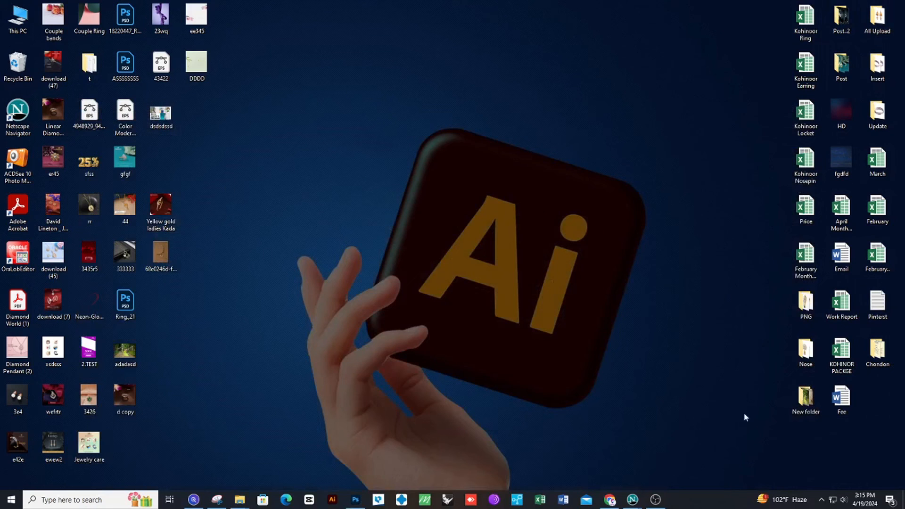
pyautogui.doubleClick(804, 400)
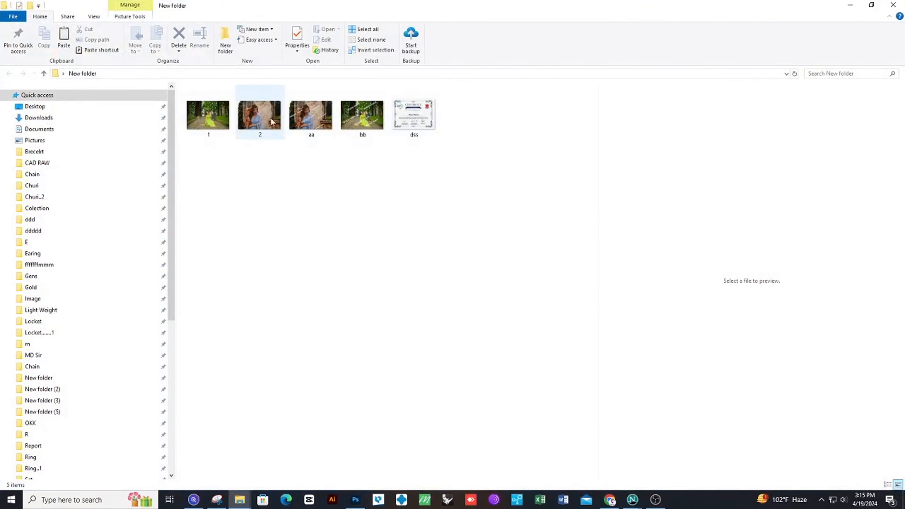
pyautogui.click(310, 110)
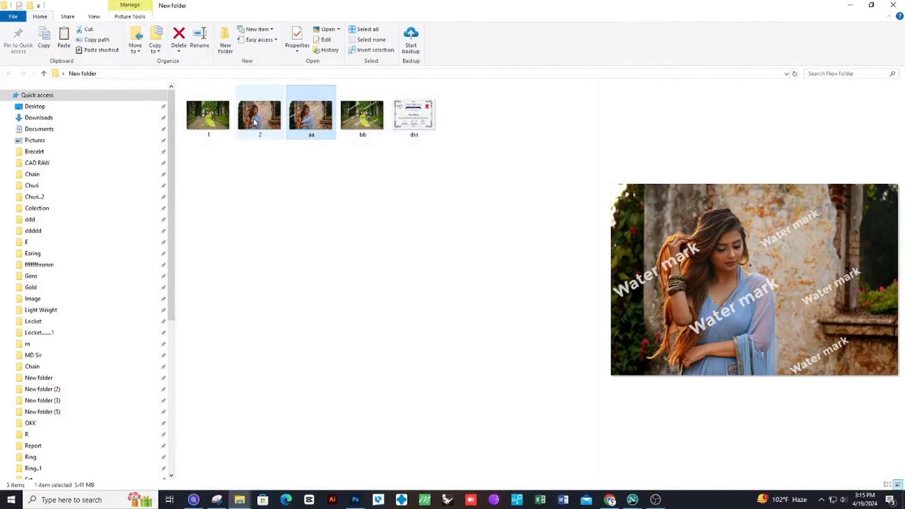
pyautogui.click(254, 122)
pyautogui.click(309, 118)
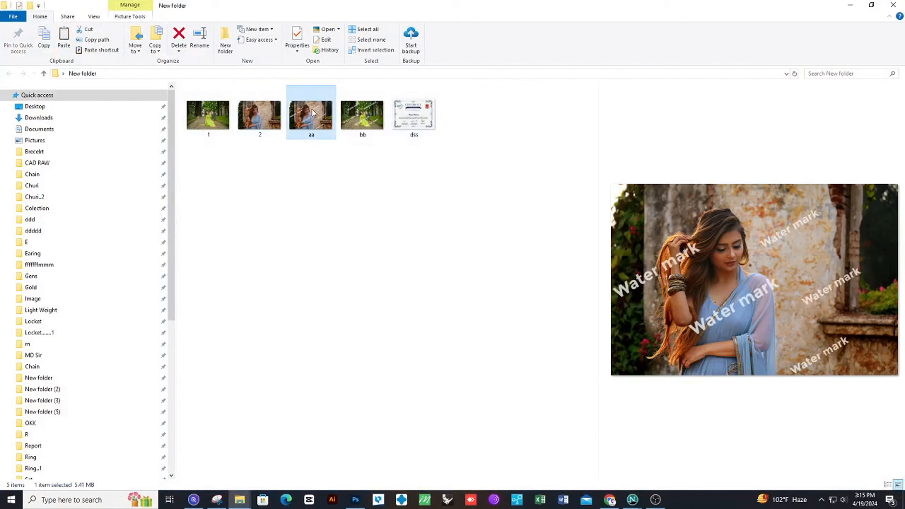
pyautogui.click(260, 120)
pyautogui.click(364, 116)
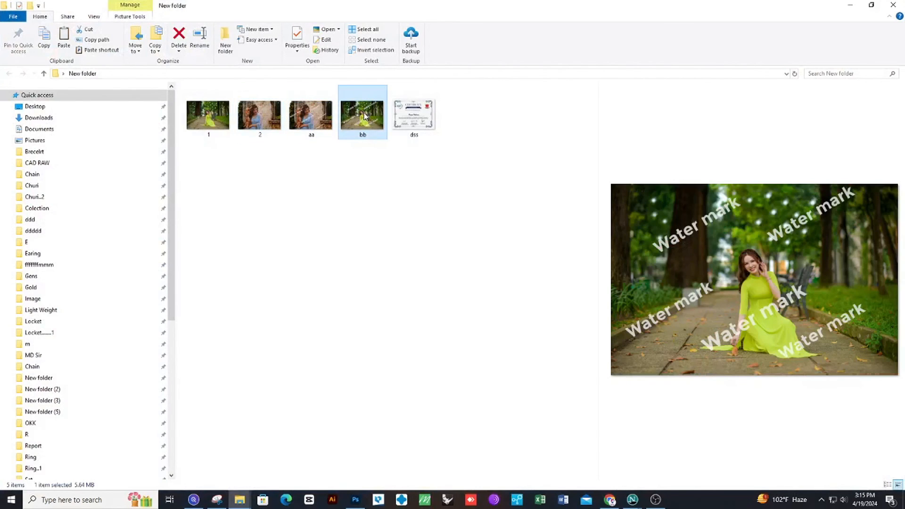
pyautogui.click(202, 118)
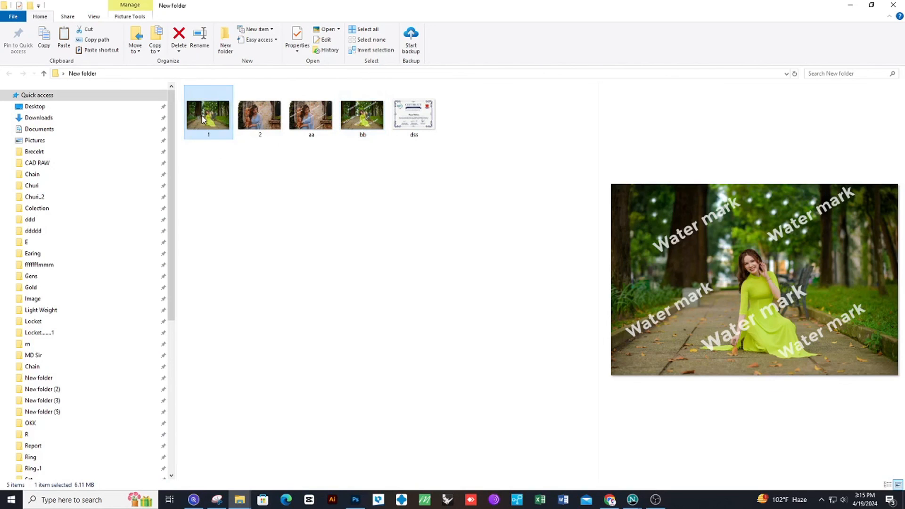
pyautogui.click(366, 117)
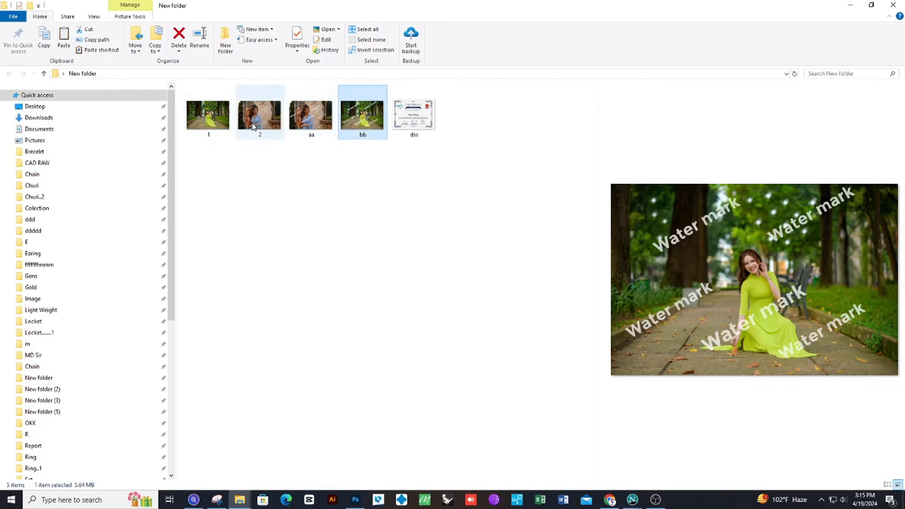
pyautogui.click(207, 117)
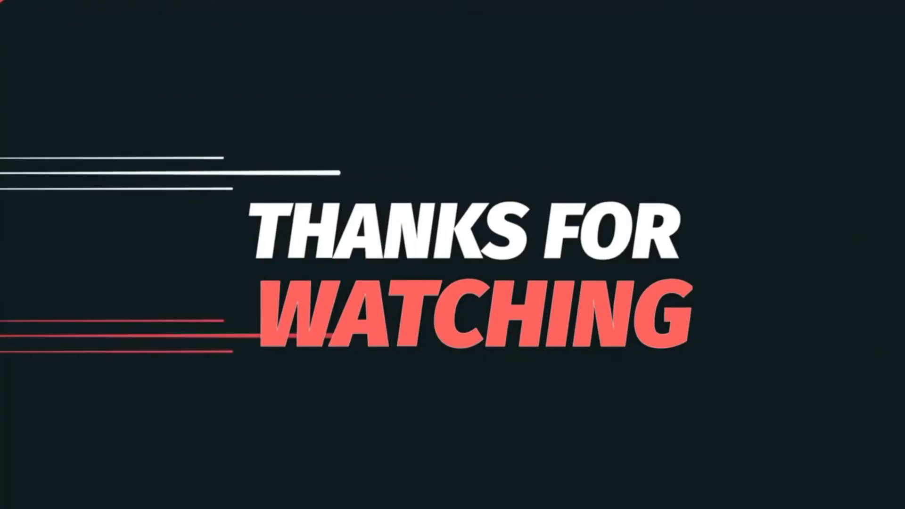